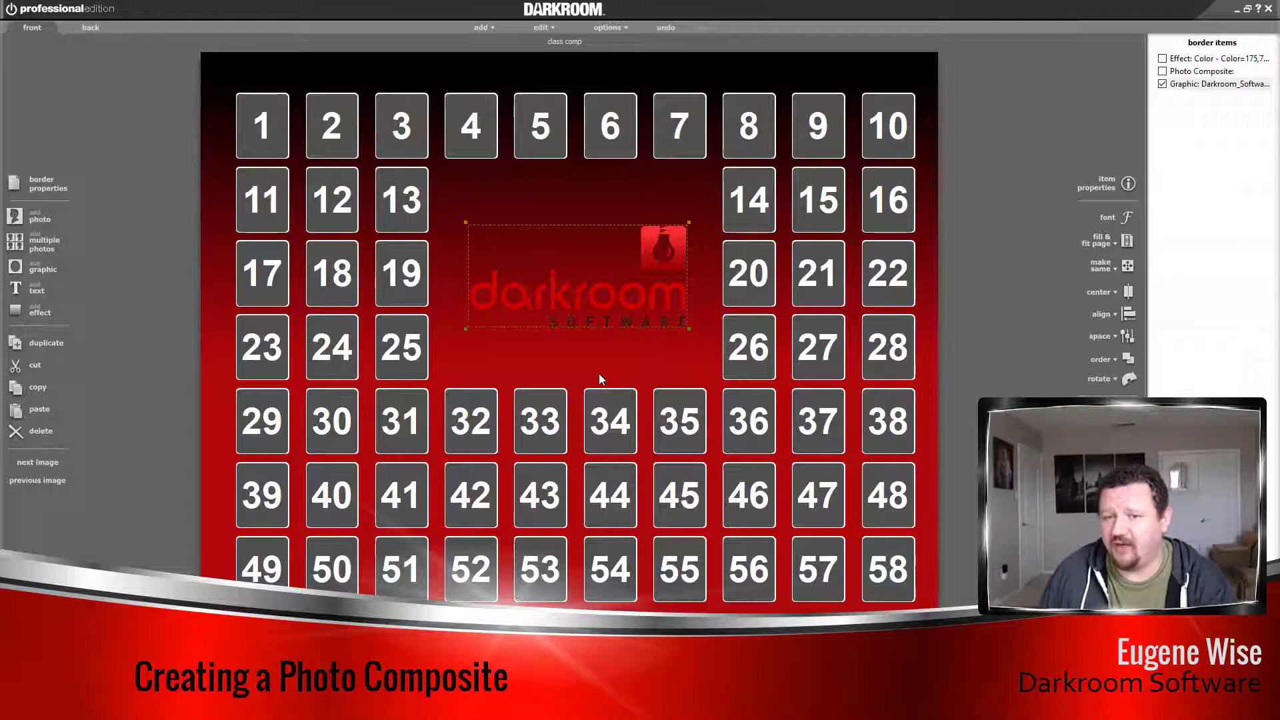
Replace the old logo with the Darkroom_Software graphic from Logos-Various, placed mid-grid among 68 cells
{"action": "key", "text": "Delete"}
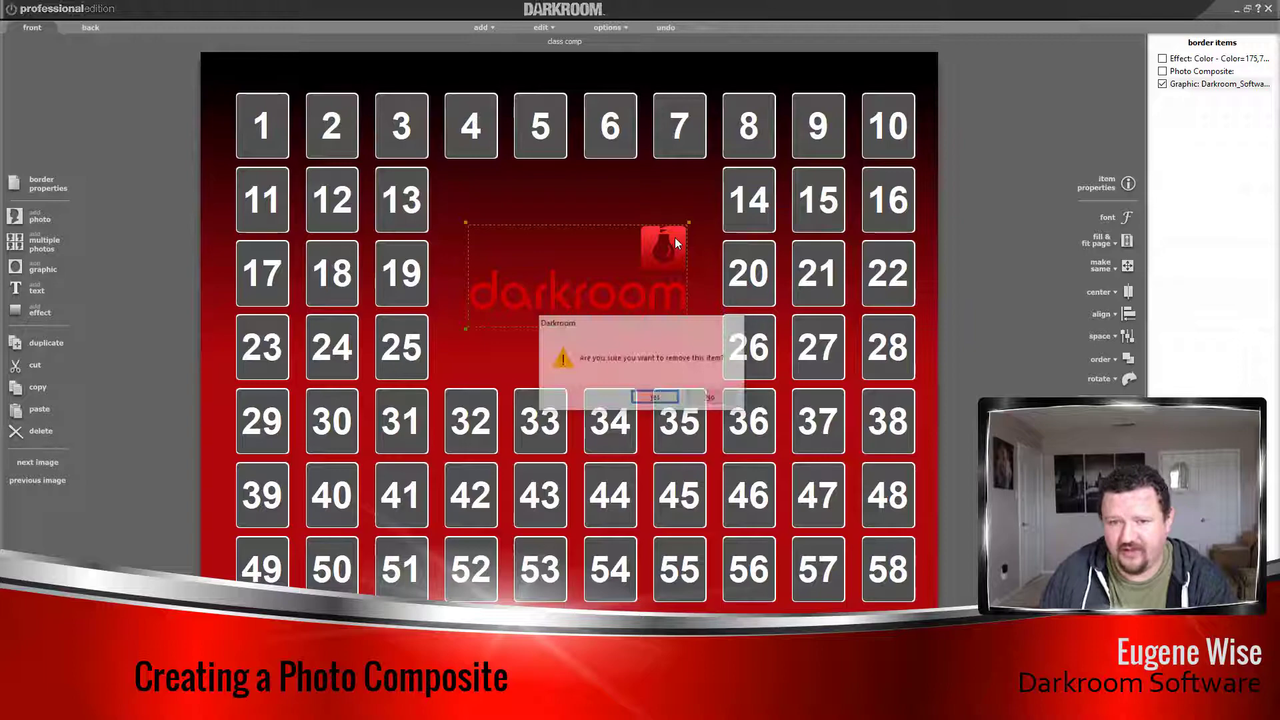
{"action": "left_click", "coordinate": [668, 397]}
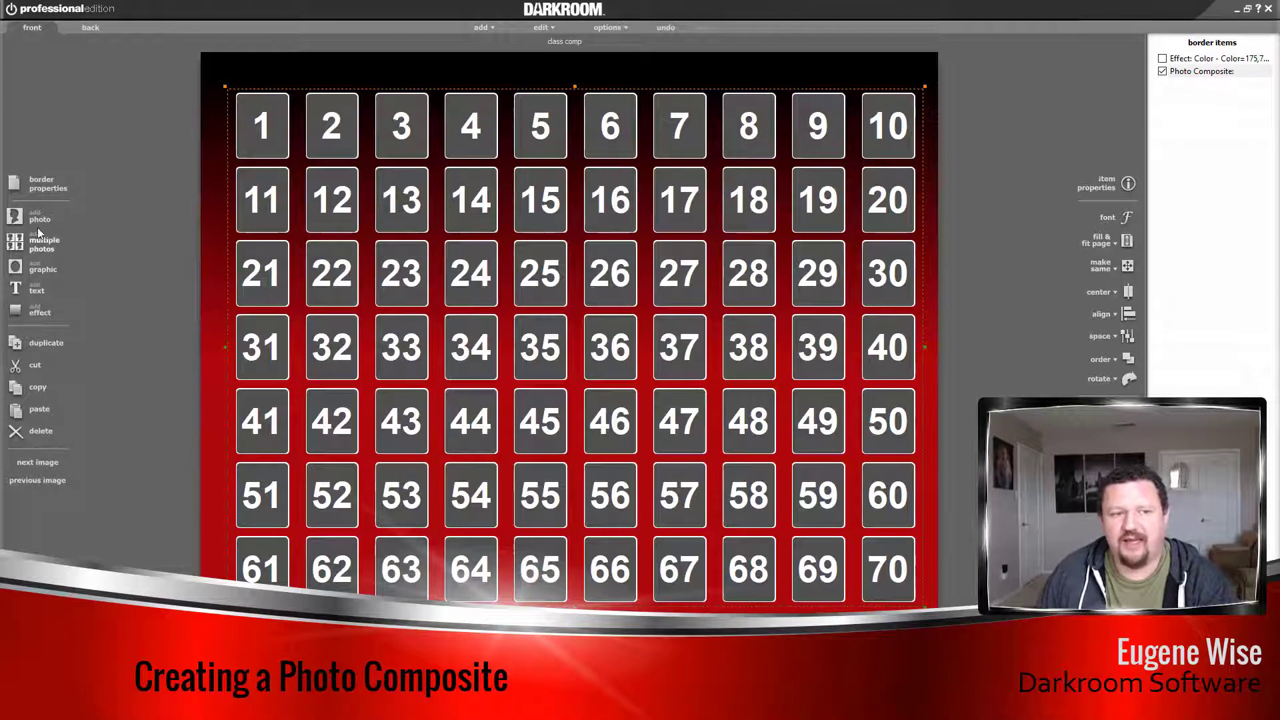
{"action": "left_click", "coordinate": [37, 270]}
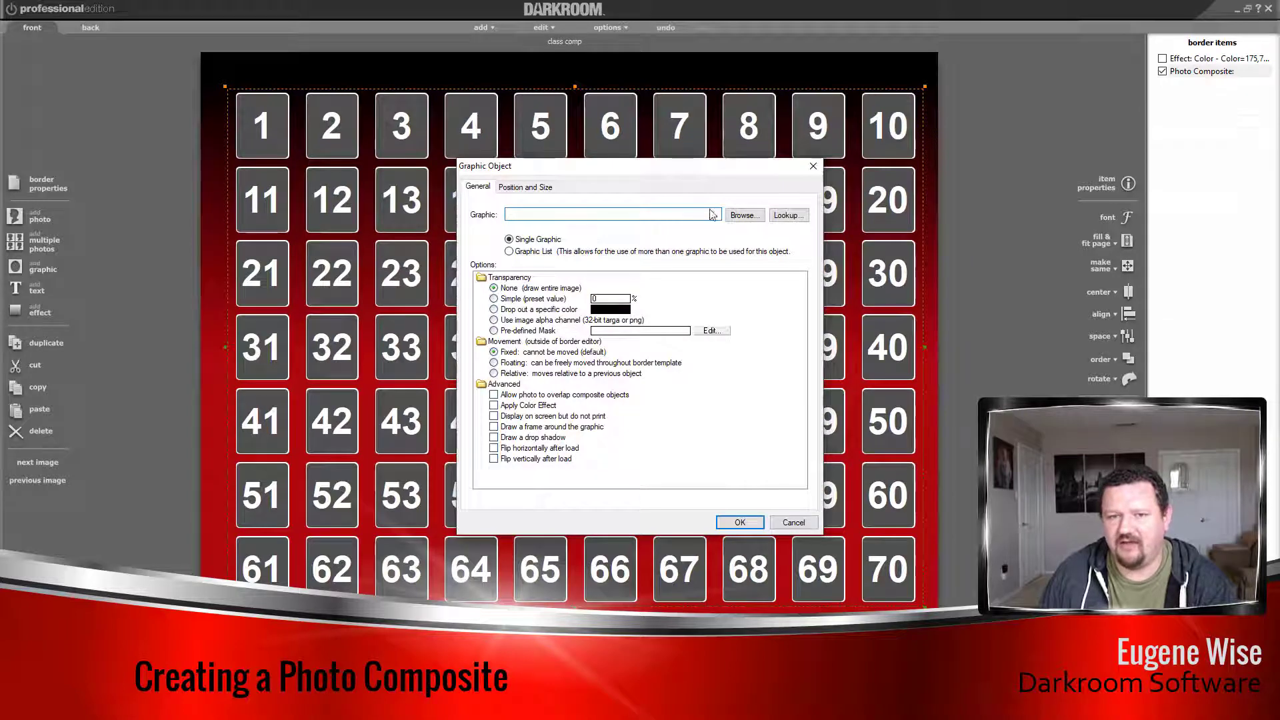
{"action": "left_click", "coordinate": [744, 215]}
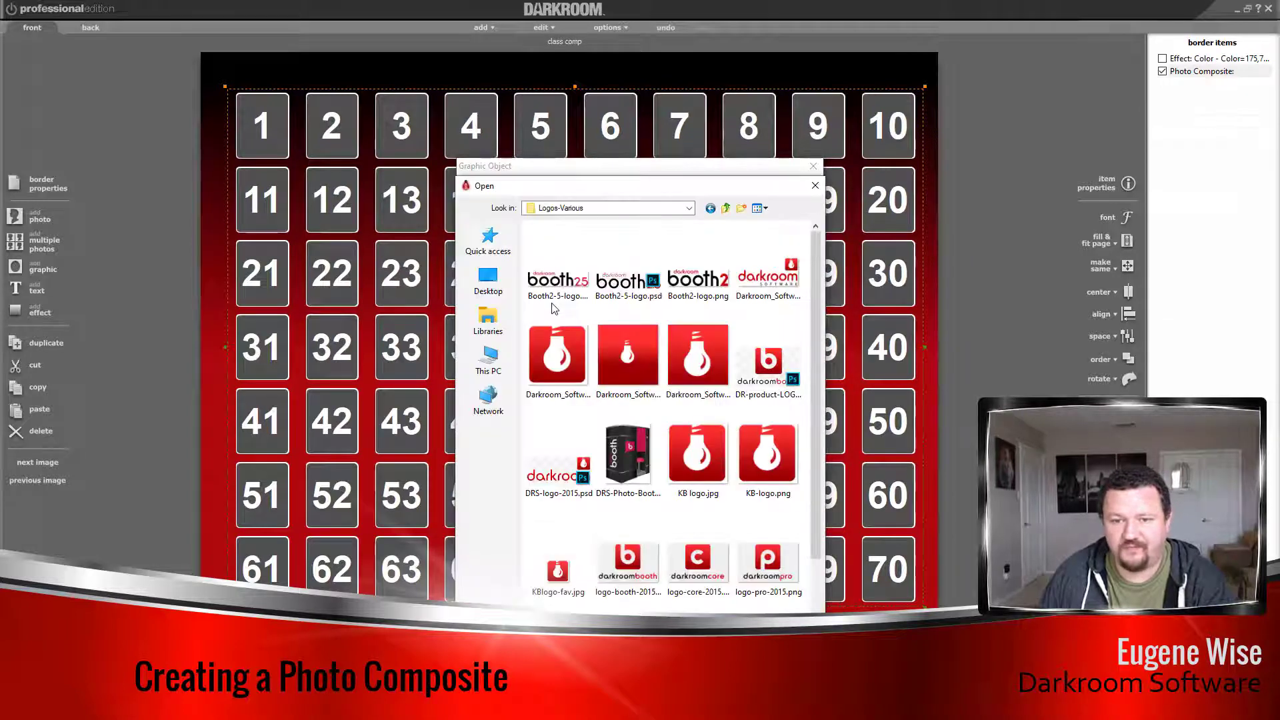
{"action": "double_click", "coordinate": [698, 345]}
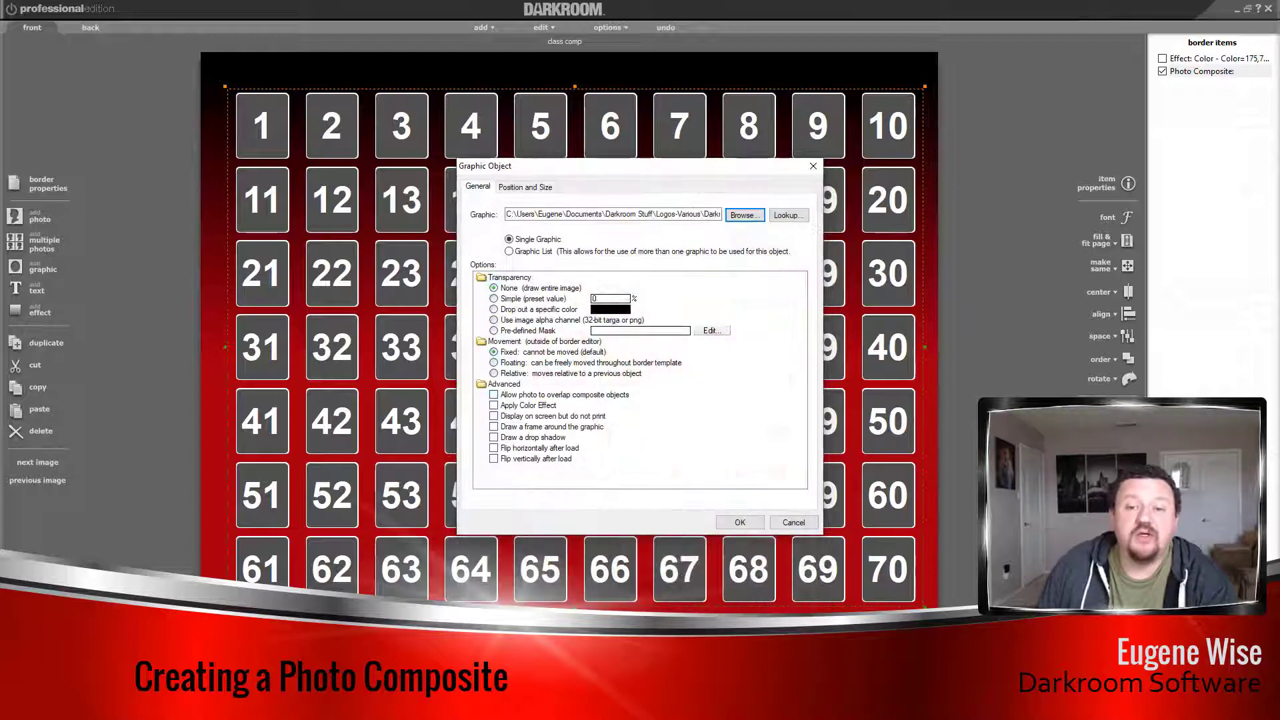
{"action": "left_click", "coordinate": [740, 522]}
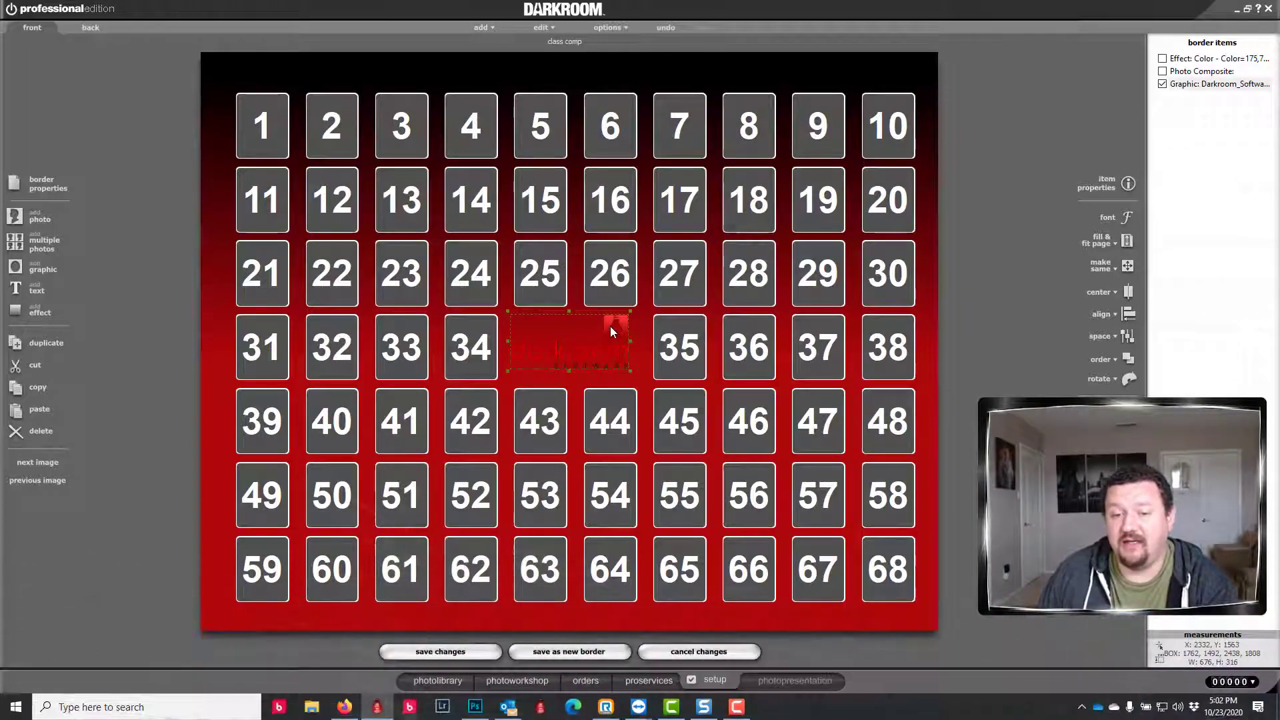
Let other objects overlap the photo grid's cells so all 70 cells fill behind the logo
{"action": "double_click", "coordinate": [612, 330]}
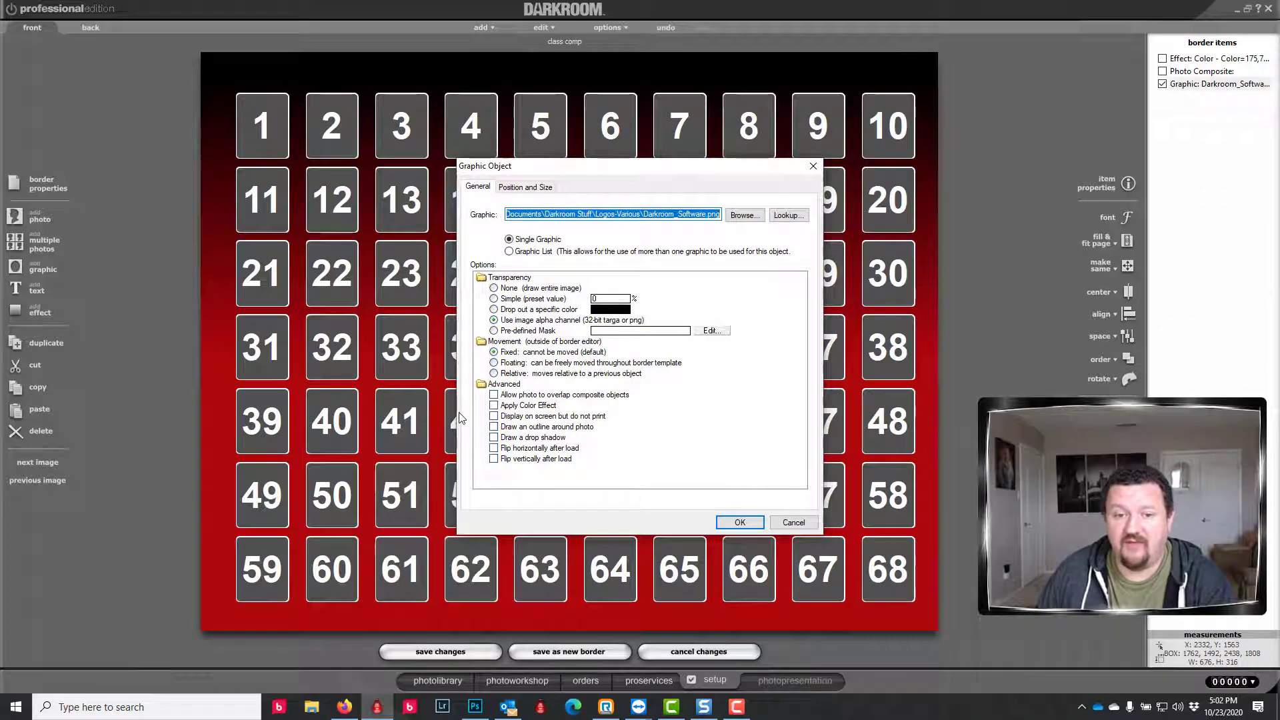
{"action": "left_click", "coordinate": [780, 523]}
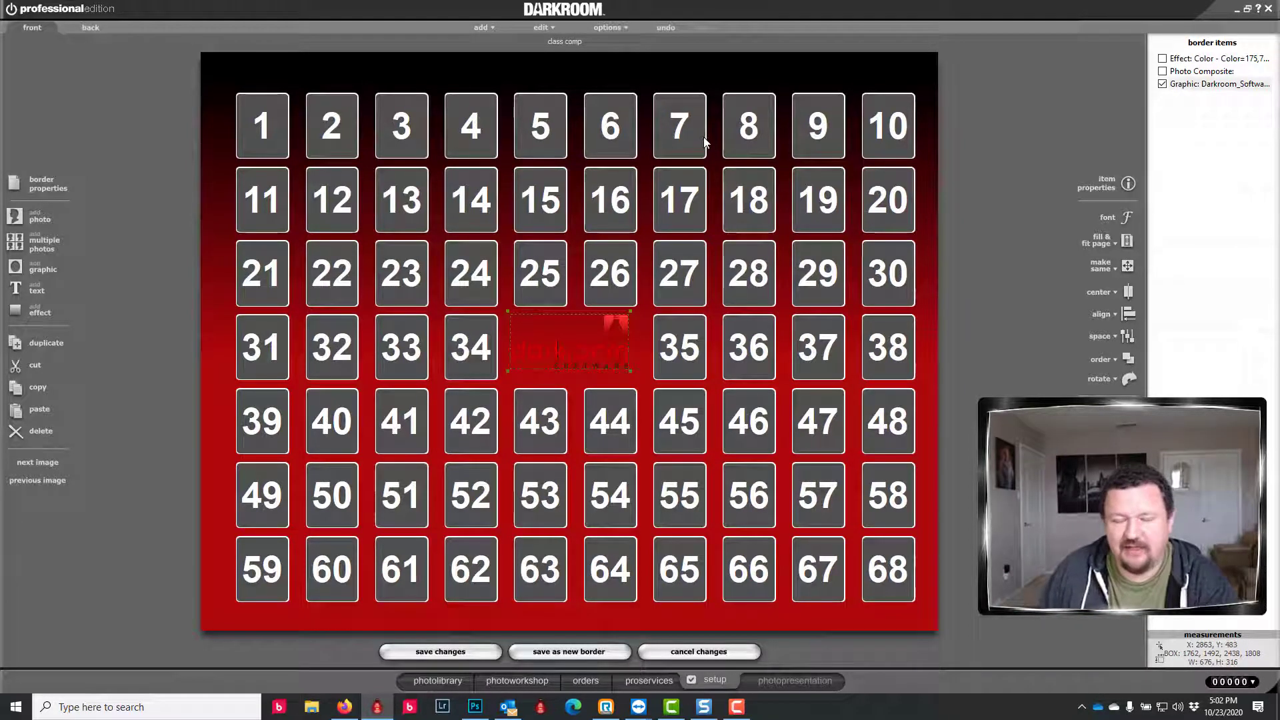
{"action": "double_click", "coordinate": [703, 137]}
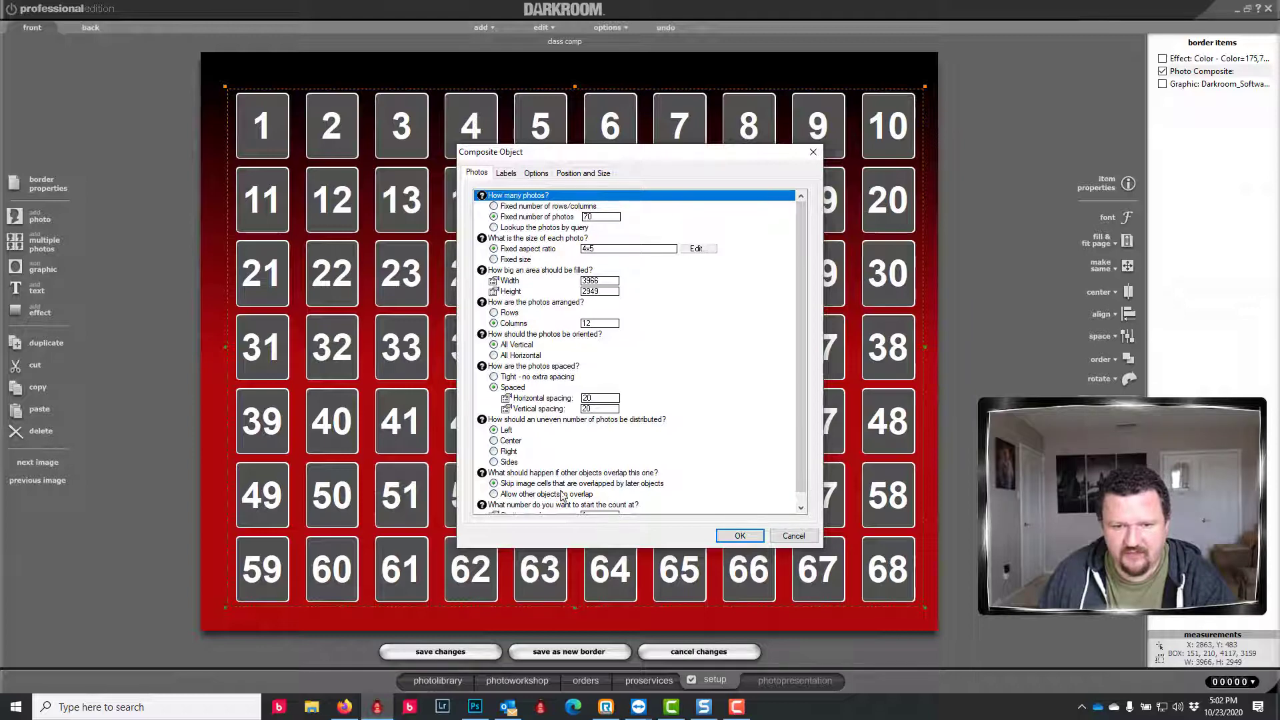
{"action": "left_click", "coordinate": [537, 494]}
{"action": "left_click", "coordinate": [738, 536]}
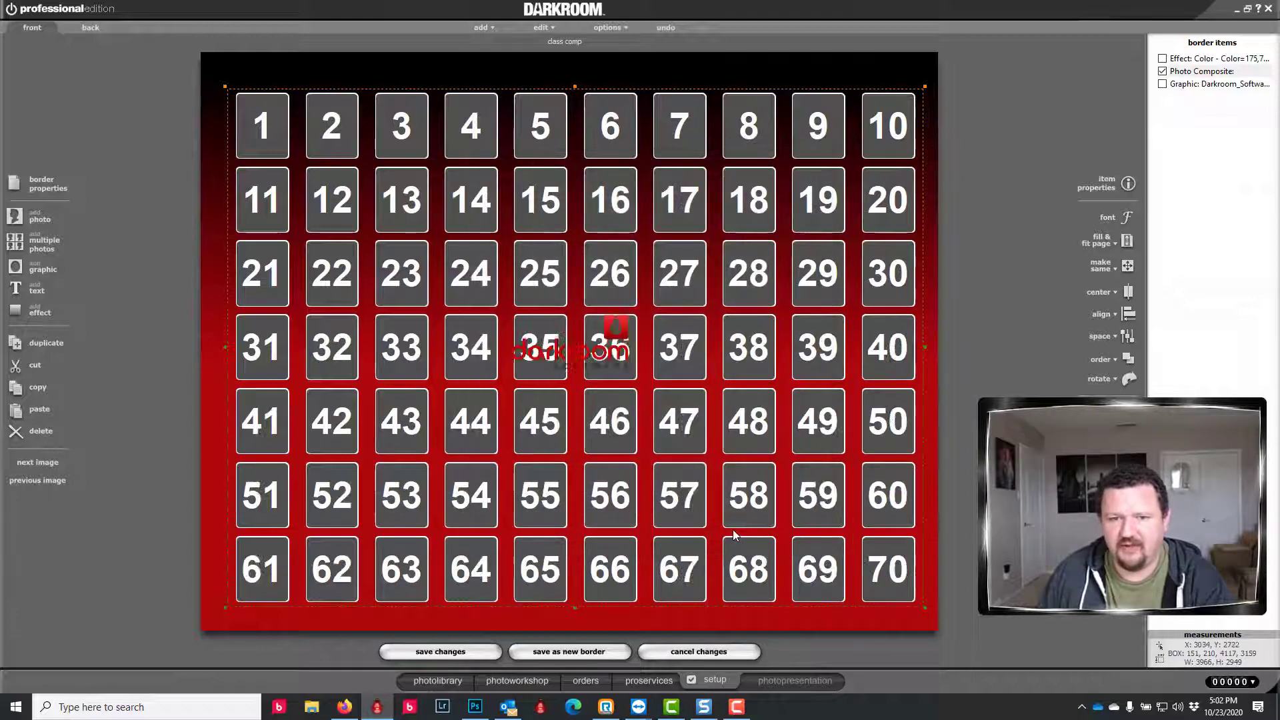
{"action": "left_click", "coordinate": [607, 327]}
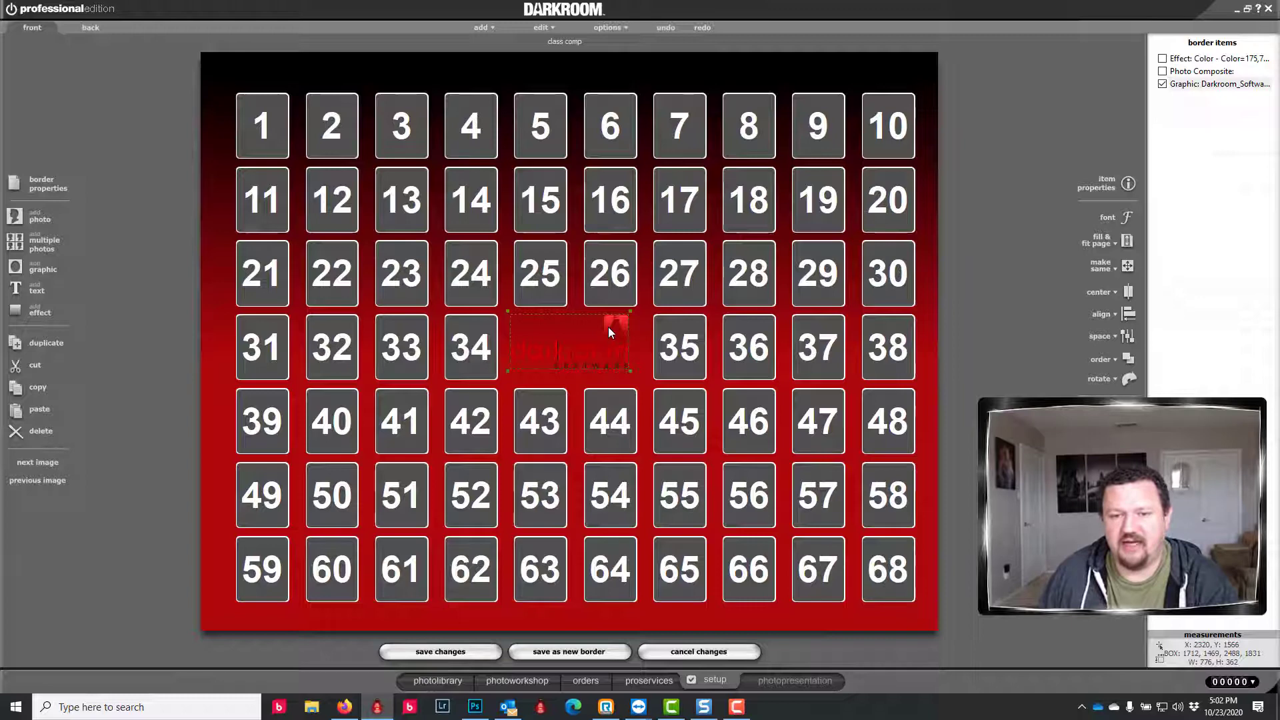
Enlarge the Darkroom logo and centre it on the grid, leaving 62 cells
{"action": "scroll", "coordinate": [609, 327], "scroll_direction": "up", "scroll_amount": 1}
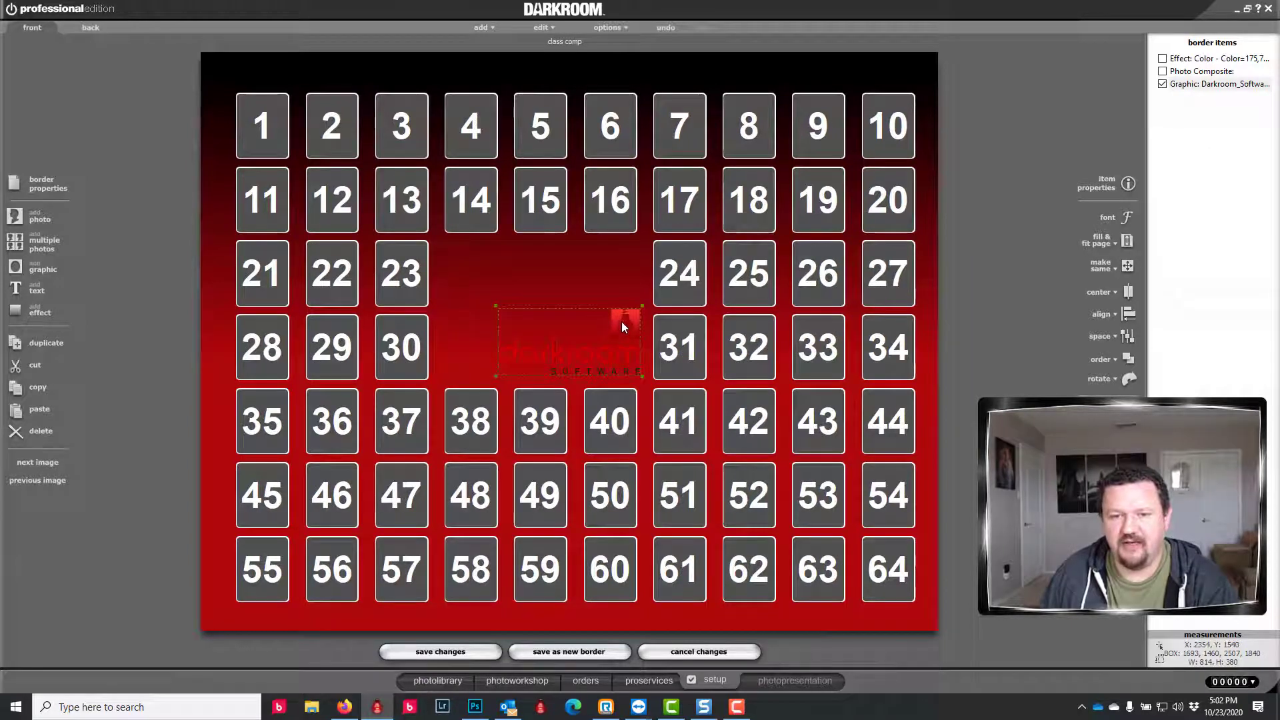
{"action": "left_click_drag", "start_coordinate": [638, 319], "coordinate": [641, 305]}
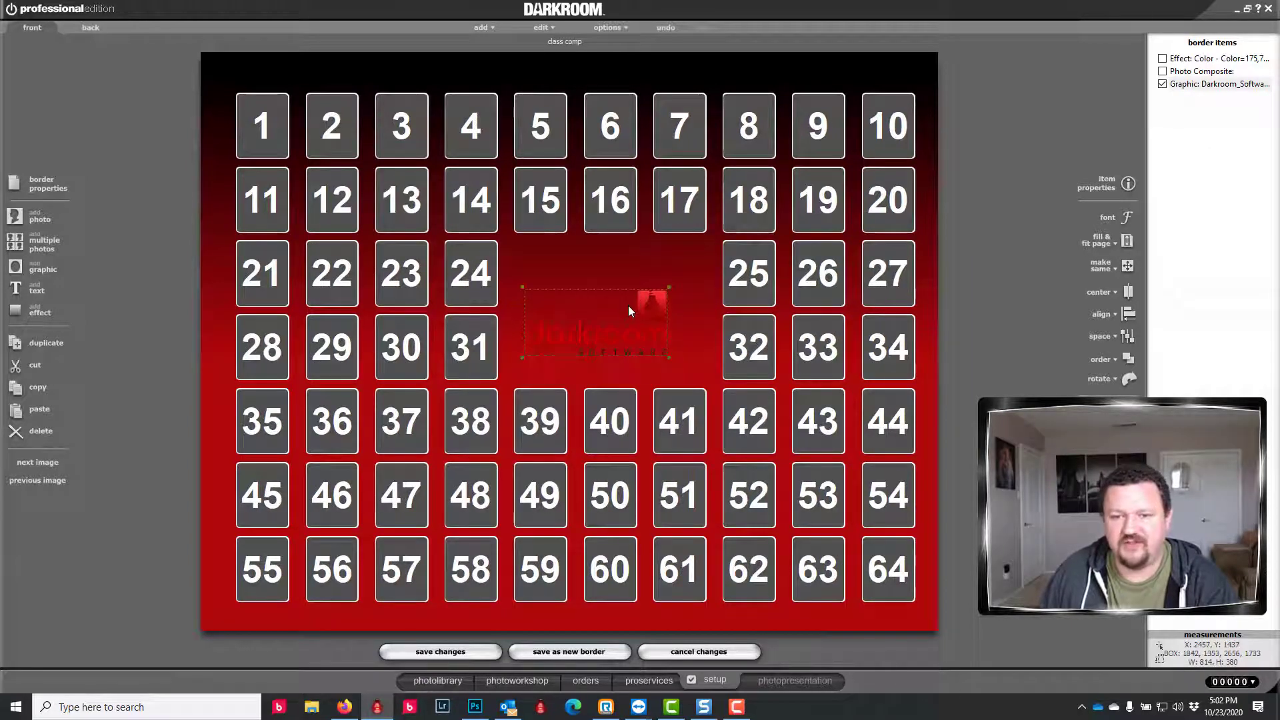
{"action": "scroll", "coordinate": [620, 308], "scroll_direction": "up", "scroll_amount": 1}
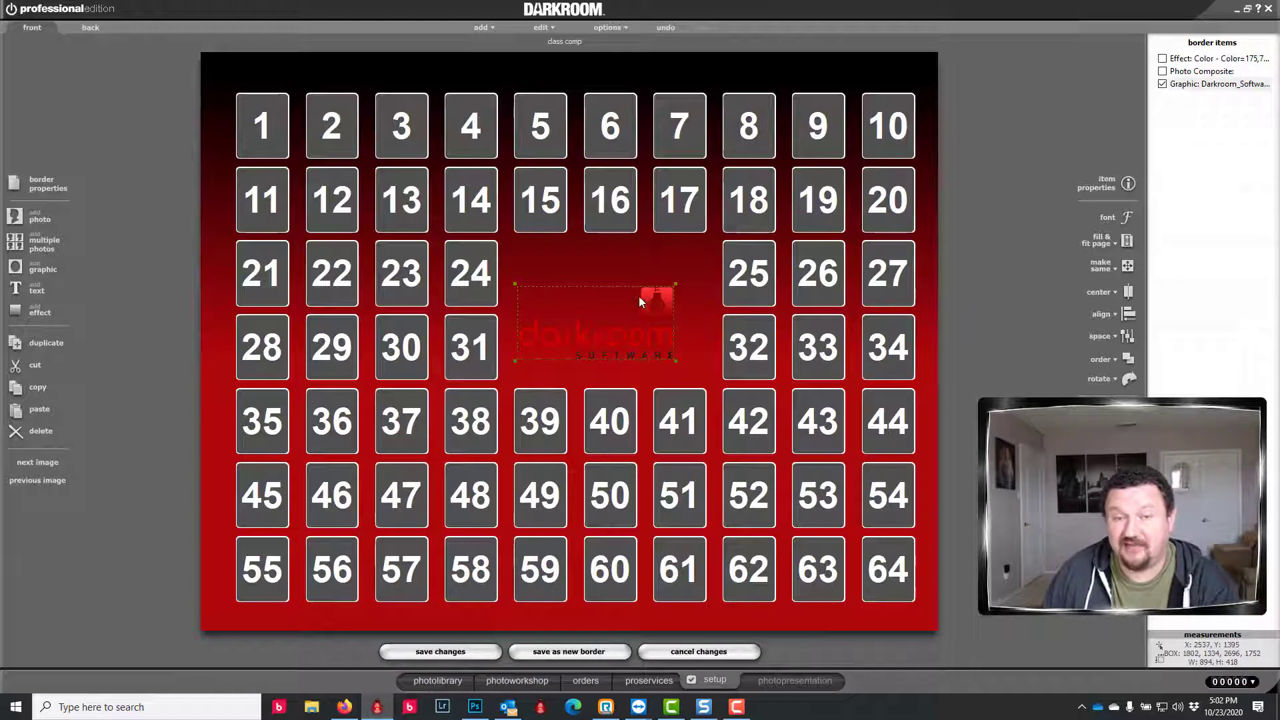
{"action": "left_click_drag", "start_coordinate": [639, 298], "coordinate": [625, 298]}
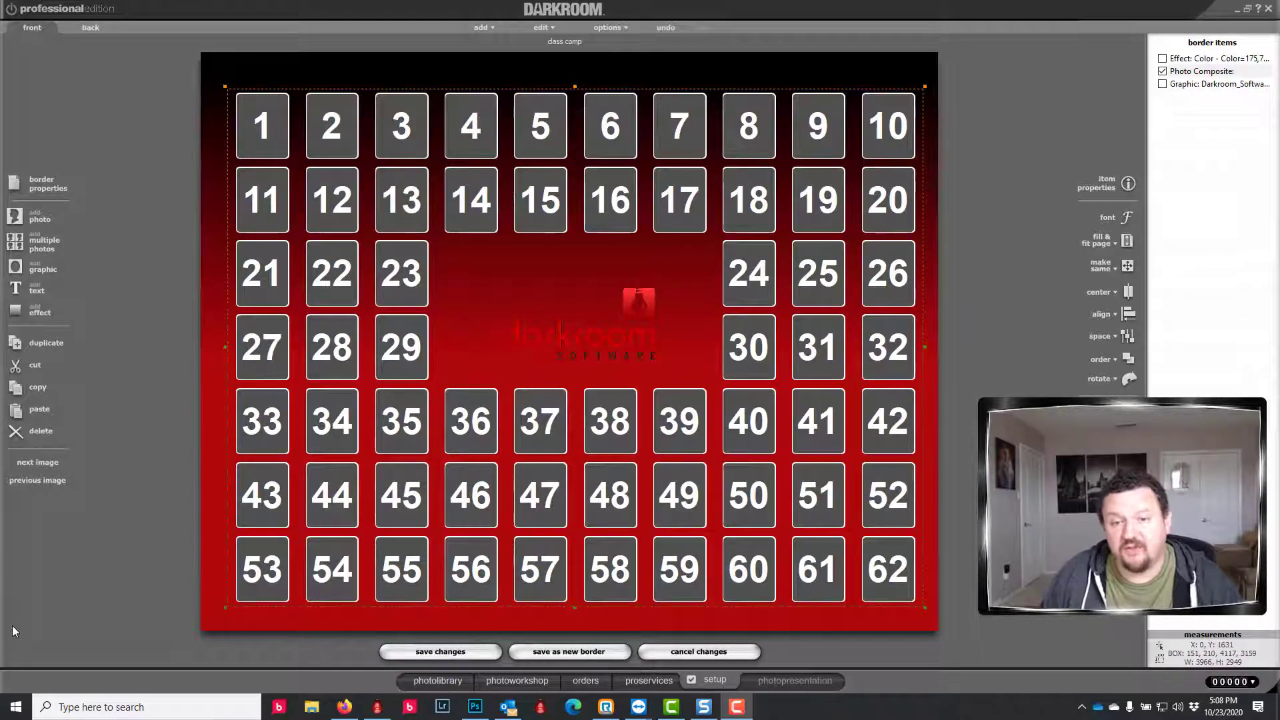
Bring up the photo composite's settings: 70 photos, 4x5 aspect, 12 columns, spacing 20
{"action": "double_click", "coordinate": [329, 211]}
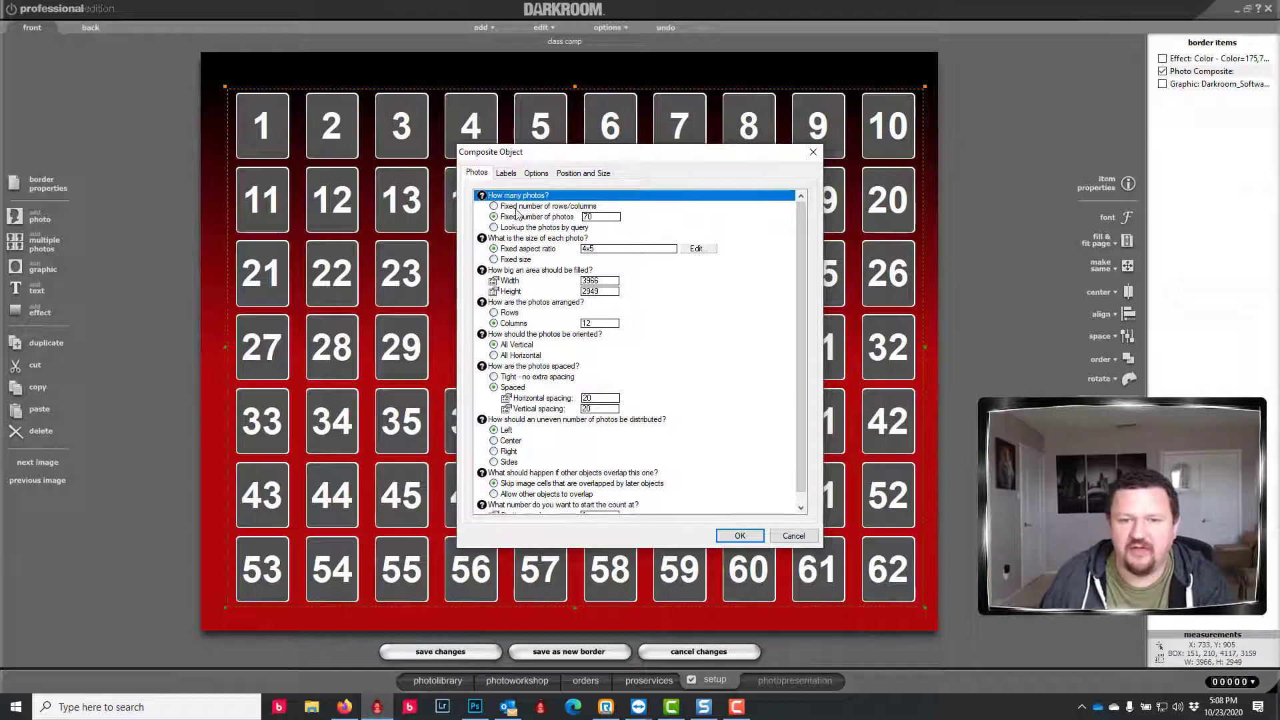
Switch the composite to look up its photos with the '*All Catalog' query instead of 70
{"action": "left_click", "coordinate": [494, 228]}
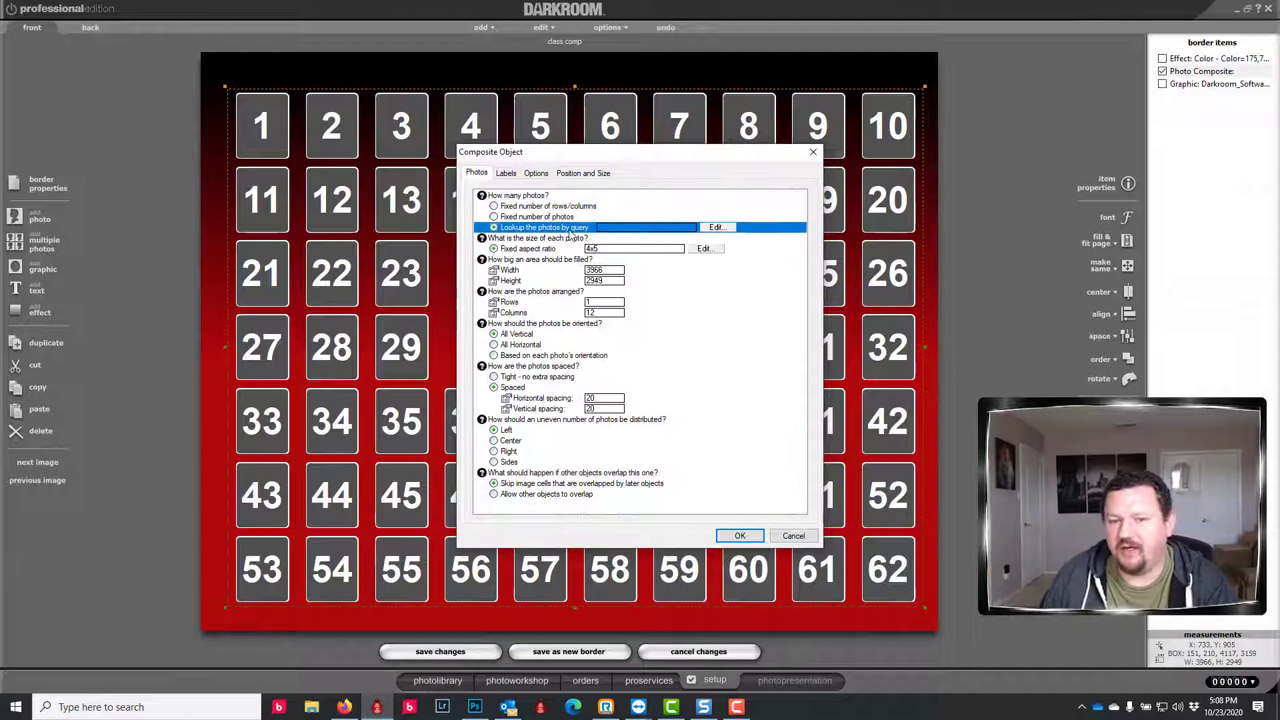
{"action": "left_click", "coordinate": [604, 230]}
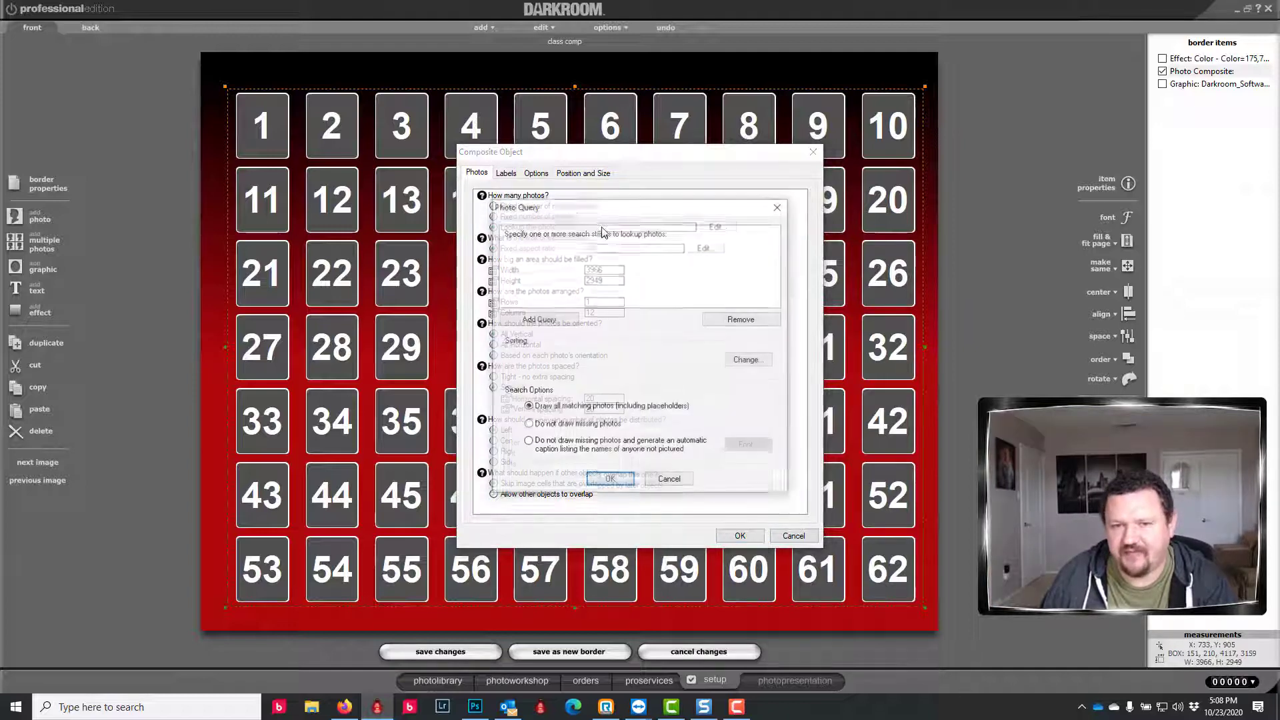
{"action": "left_click", "coordinate": [542, 319]}
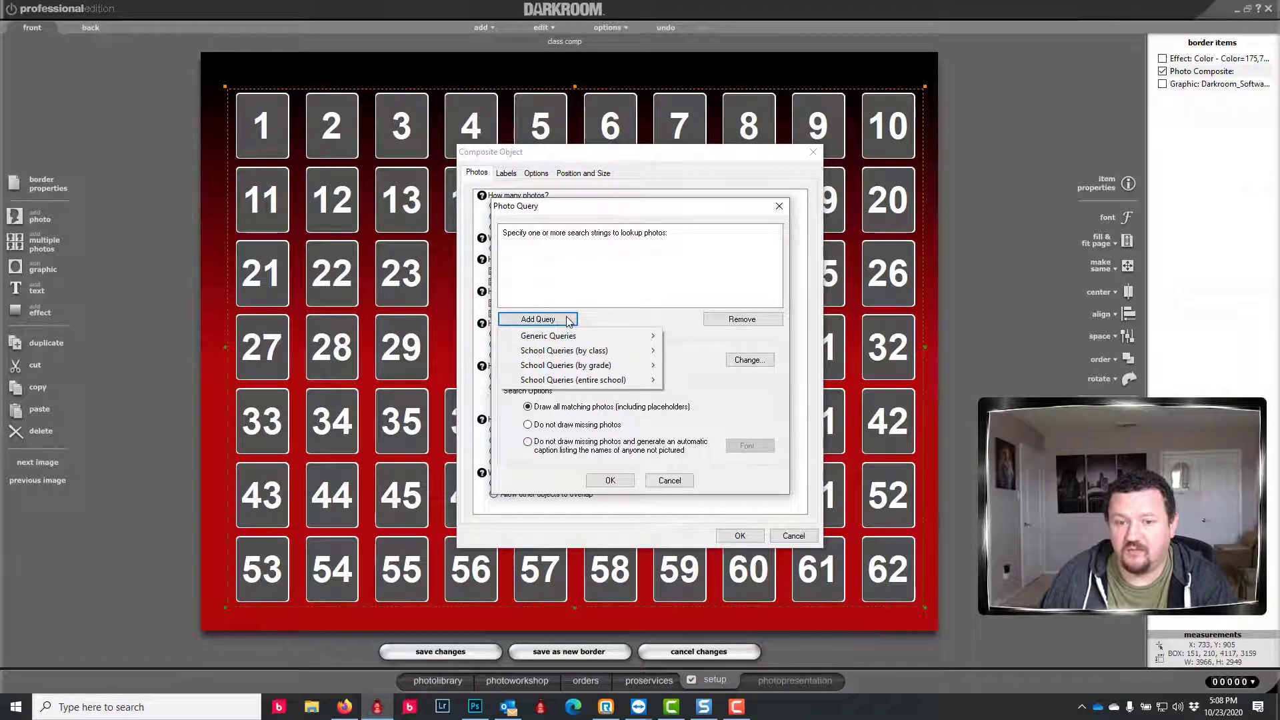
{"action": "mouse_move", "coordinate": [570, 338]}
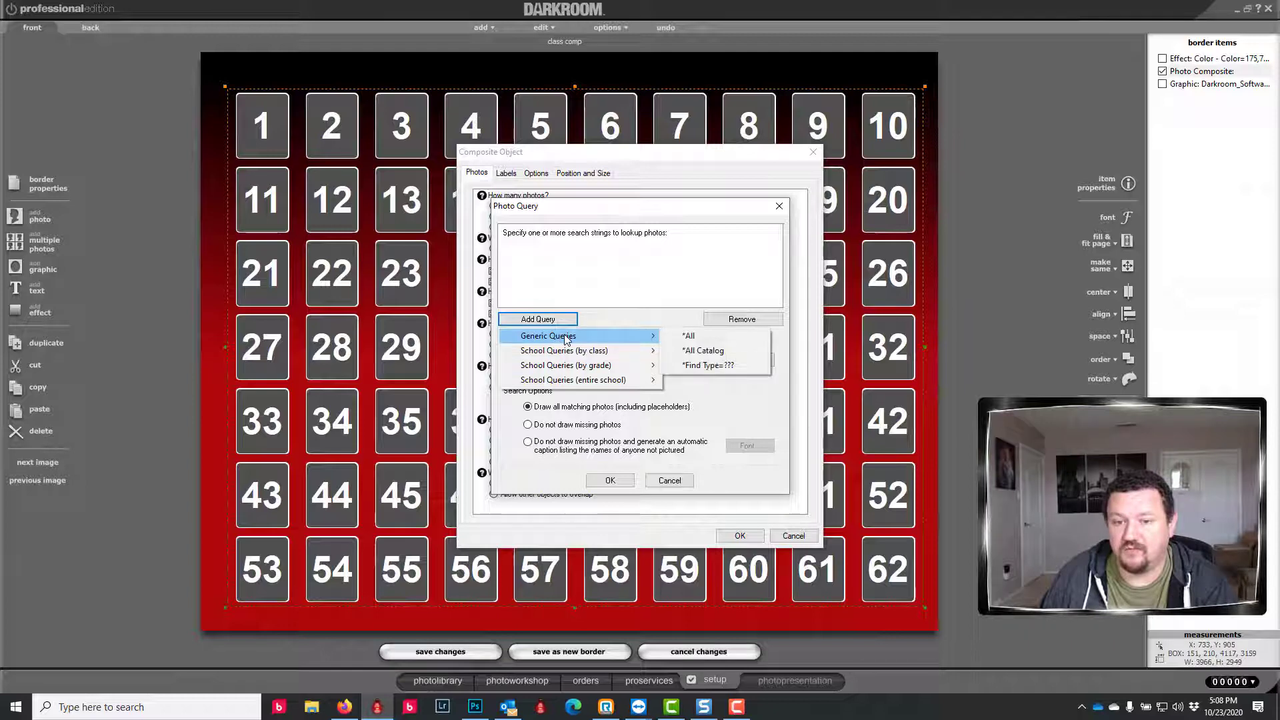
{"action": "left_click", "coordinate": [698, 352]}
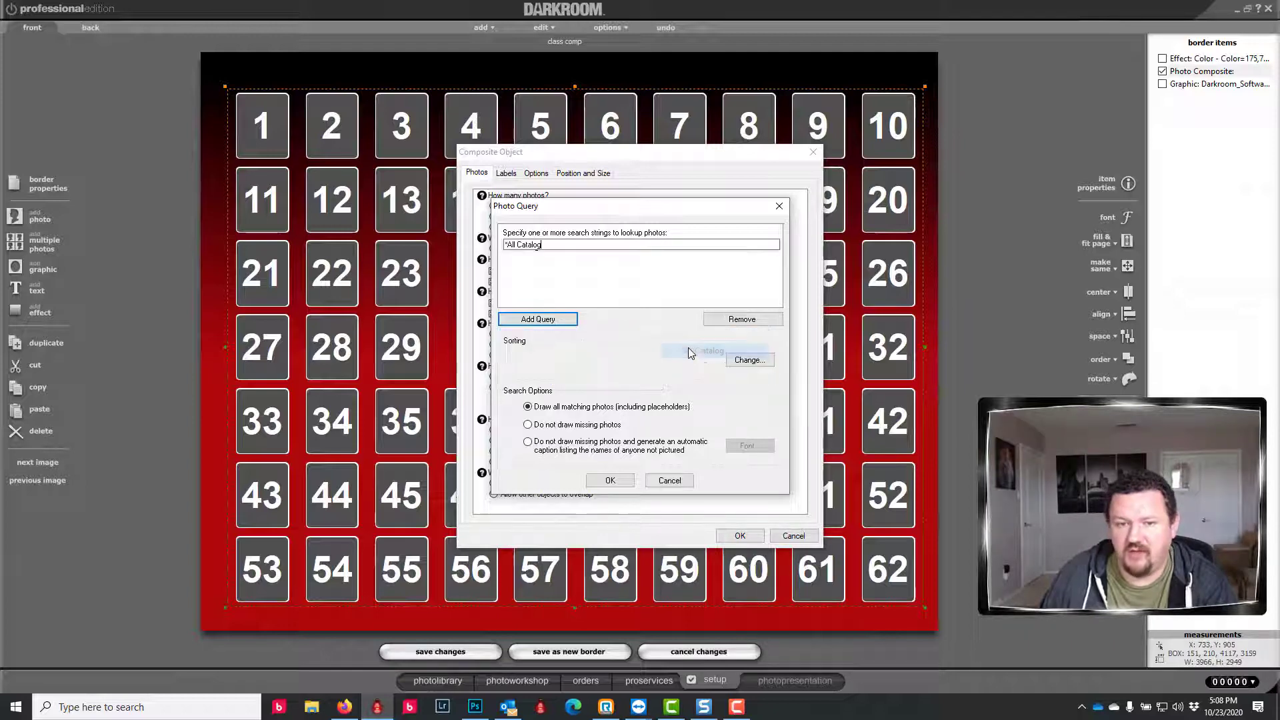
{"action": "left_click", "coordinate": [552, 325]}
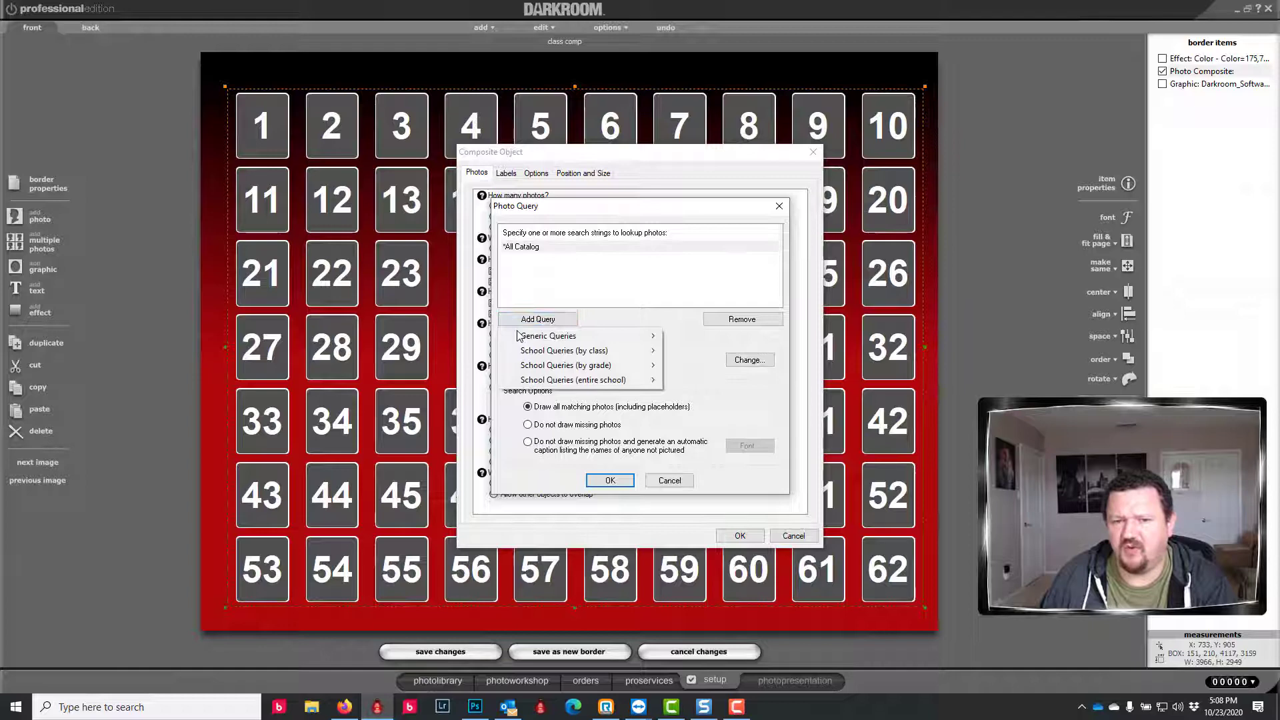
{"action": "mouse_move", "coordinate": [551, 354]}
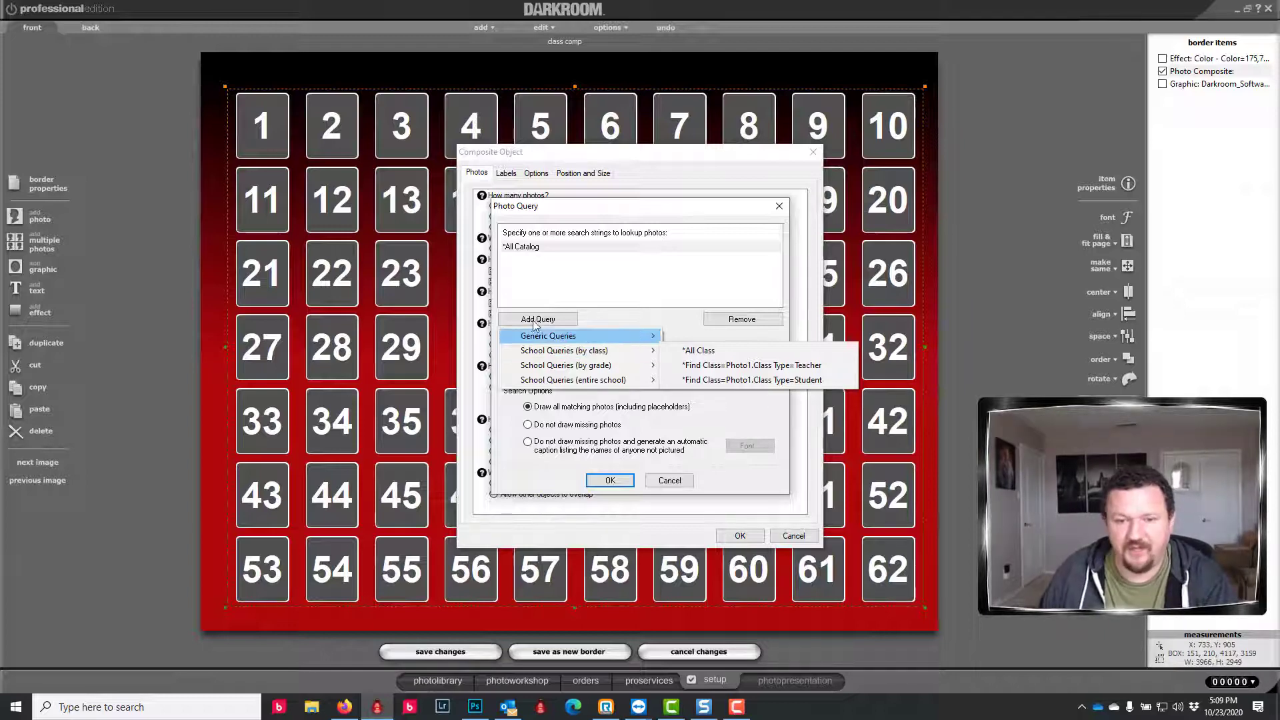
{"action": "left_click", "coordinate": [669, 483]}
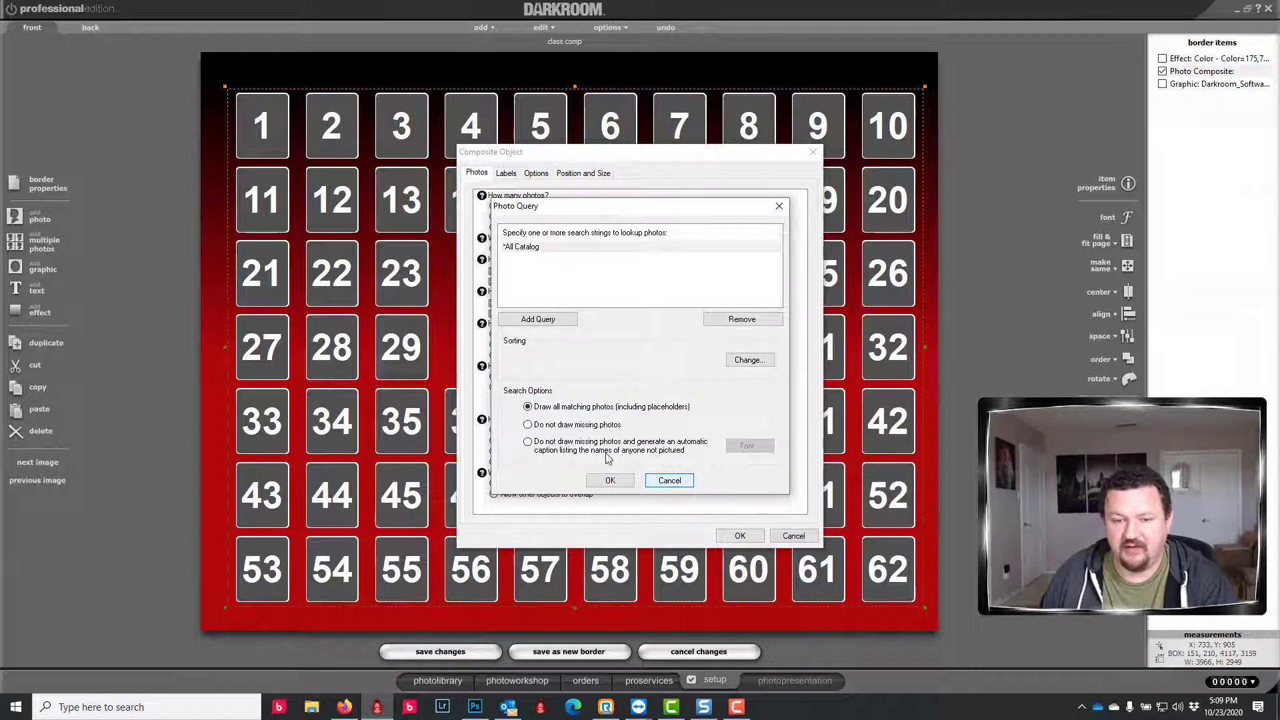
{"action": "left_click", "coordinate": [609, 481]}
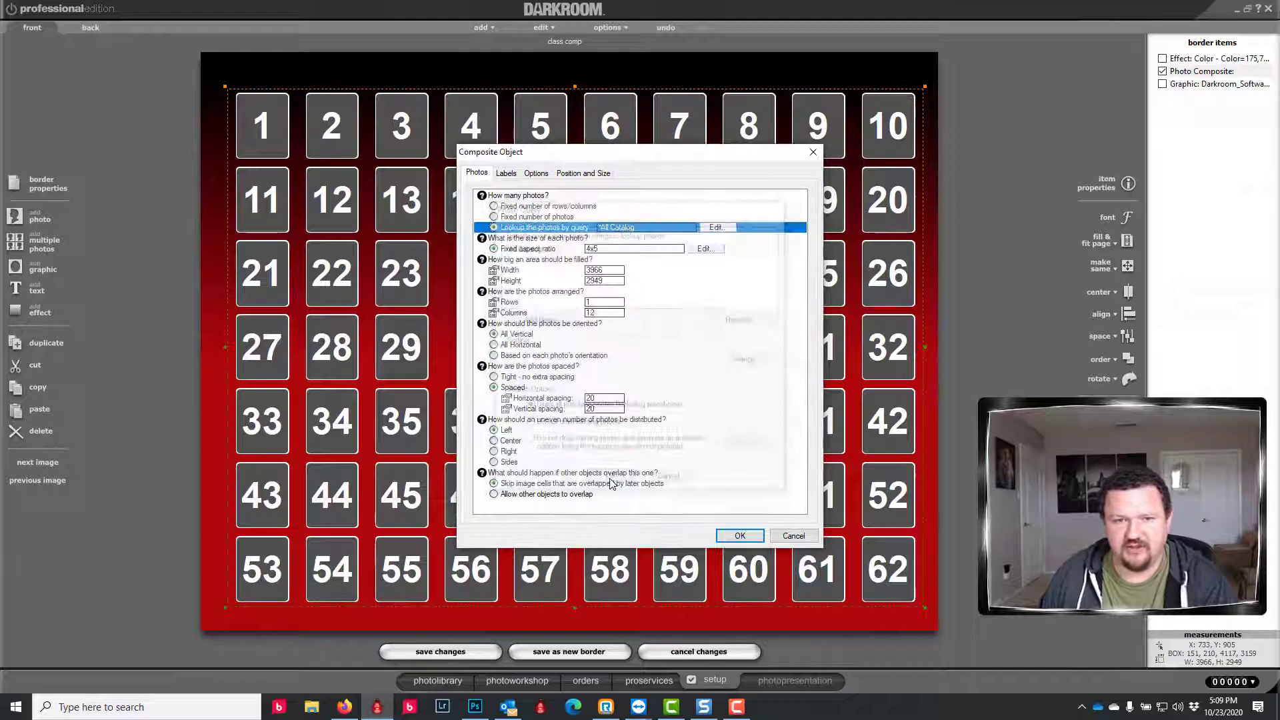
Apply the query settings, giving one row of 12 cells, and reopen the composite properties
{"action": "left_click", "coordinate": [740, 535]}
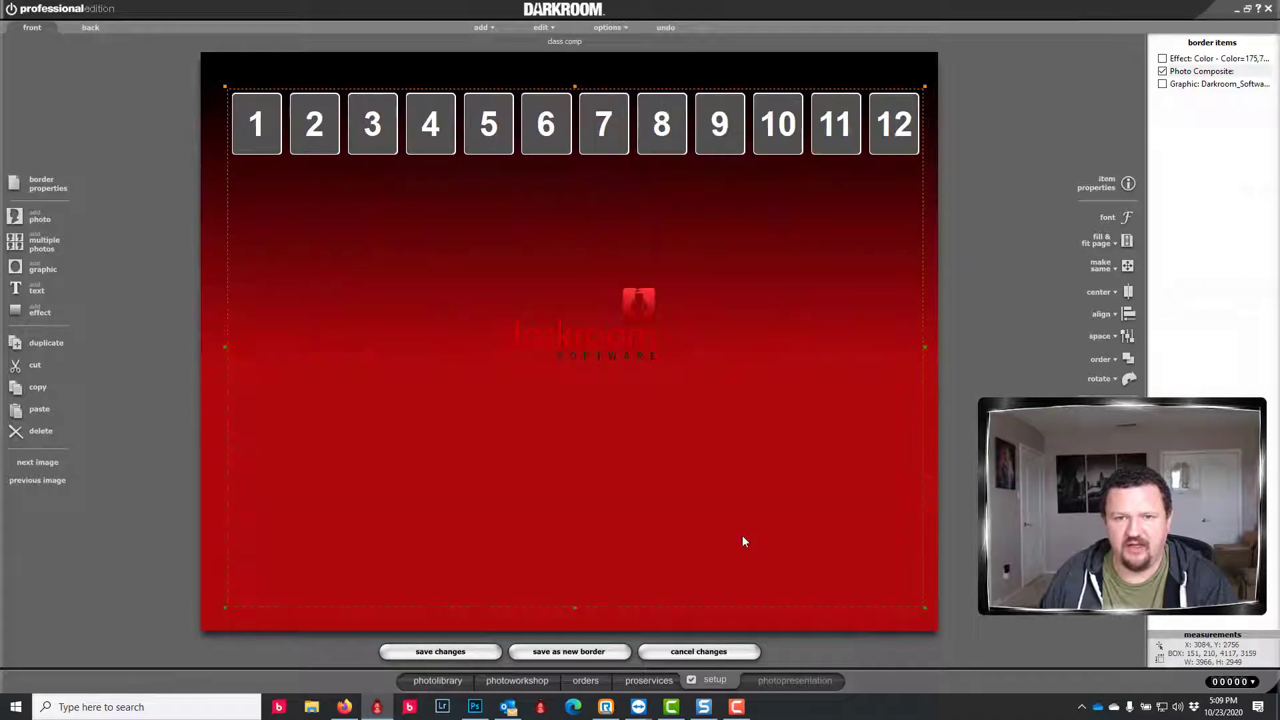
{"action": "double_click", "coordinate": [600, 131]}
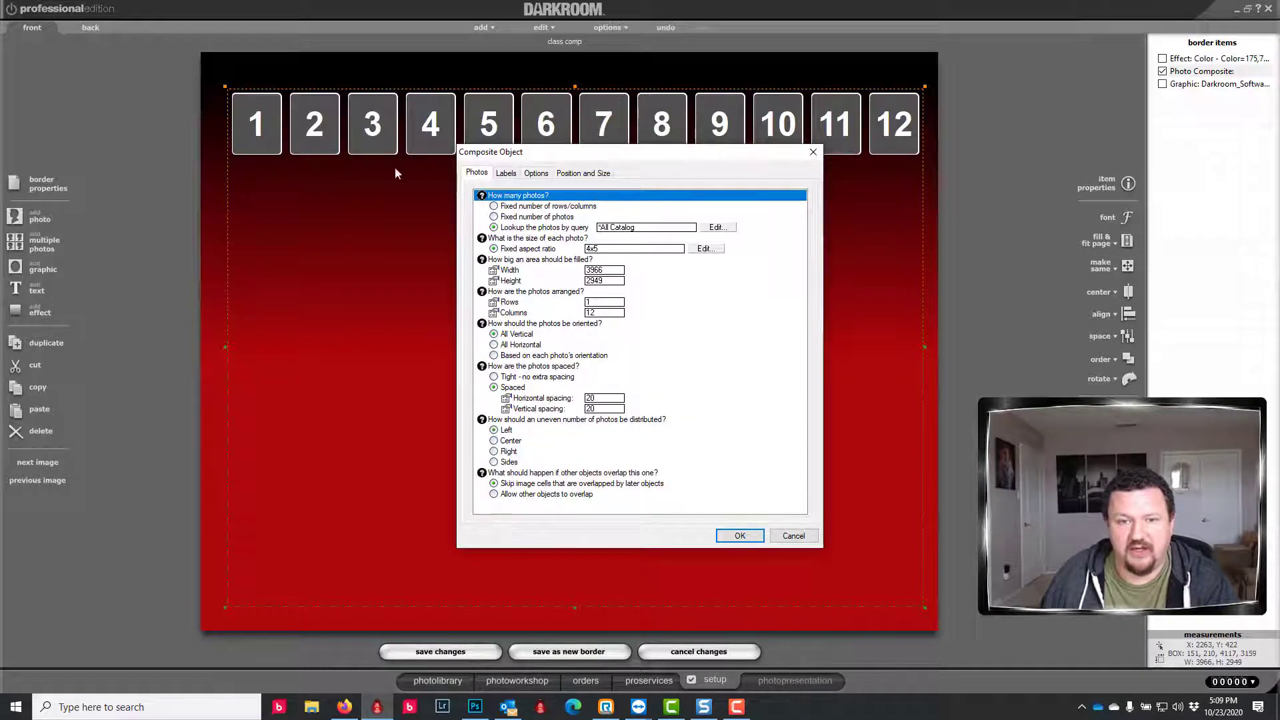
Change the cells' pre-defined mask from rounded rectangle to Oval
{"action": "left_click", "coordinate": [523, 174]}
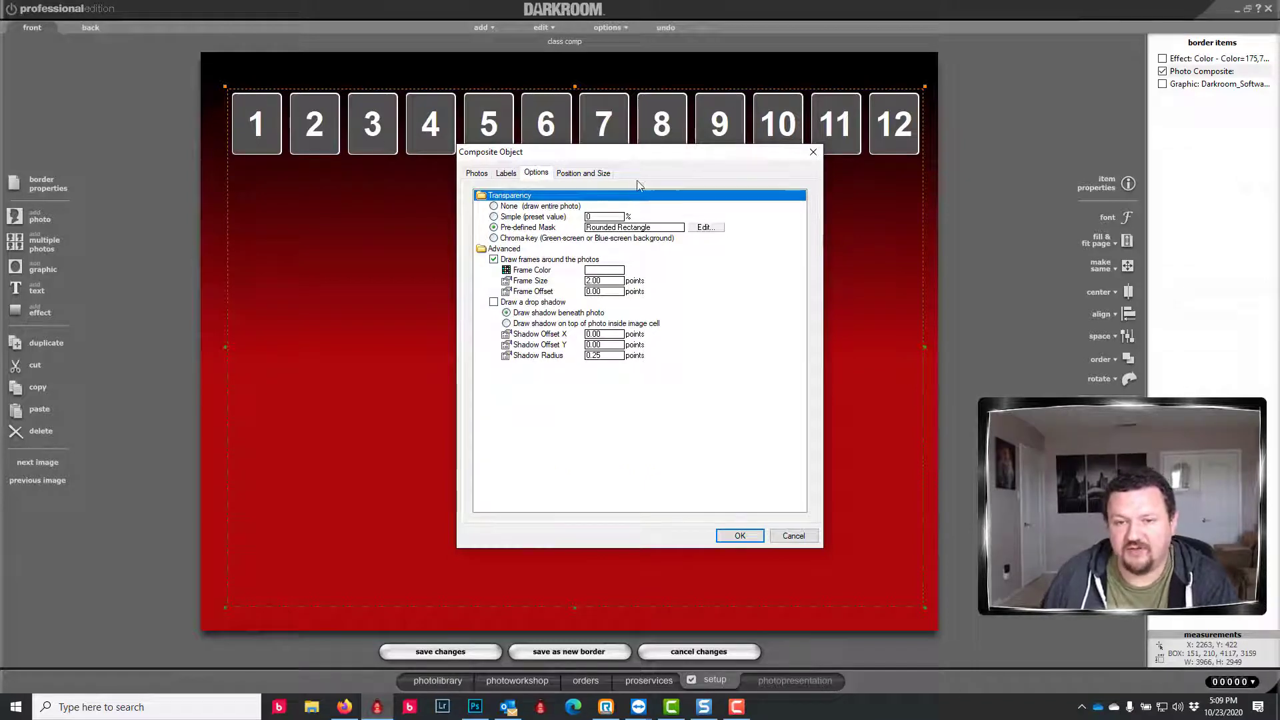
{"action": "left_click", "coordinate": [654, 231]}
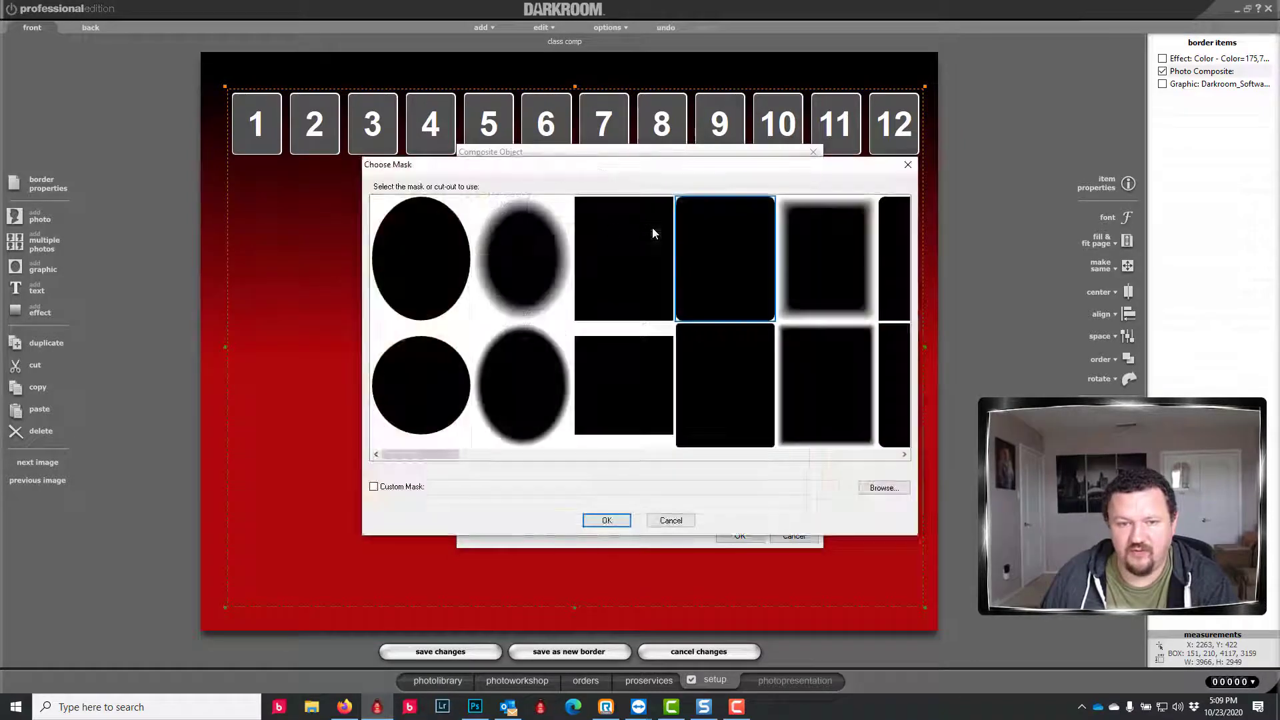
{"action": "left_click", "coordinate": [436, 254]}
{"action": "left_click", "coordinate": [608, 520]}
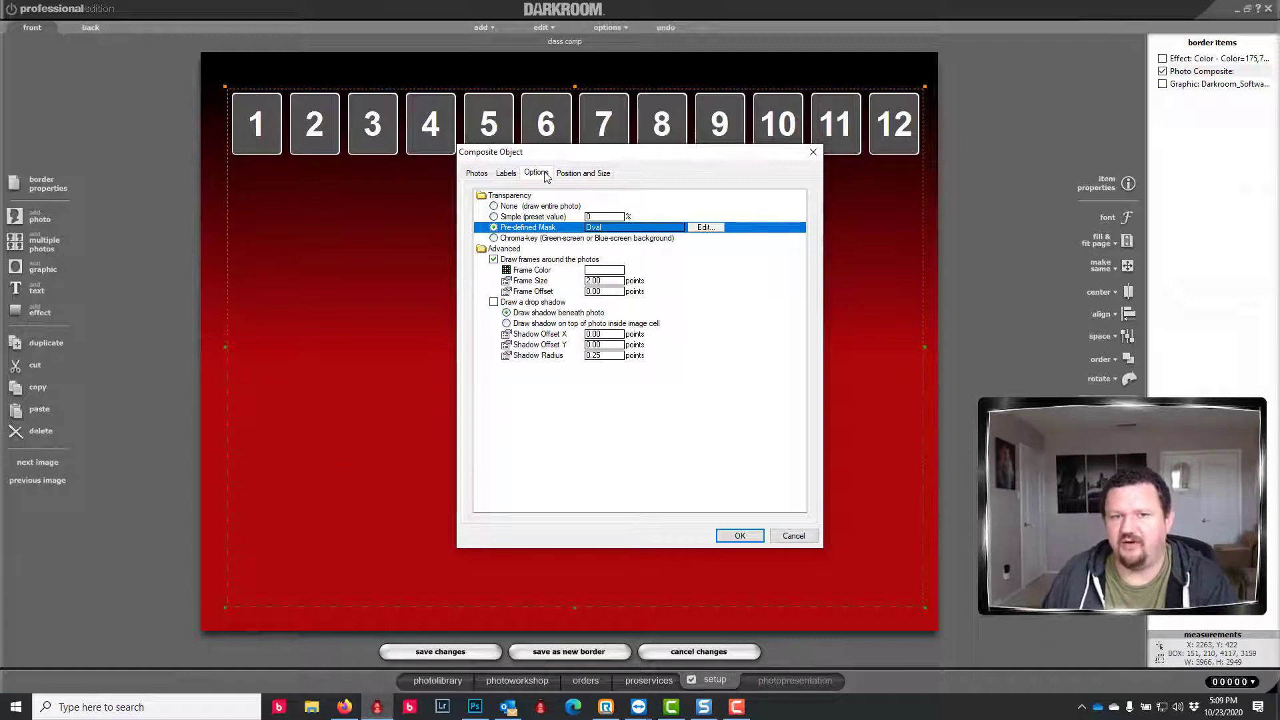
{"action": "left_click", "coordinate": [477, 174]}
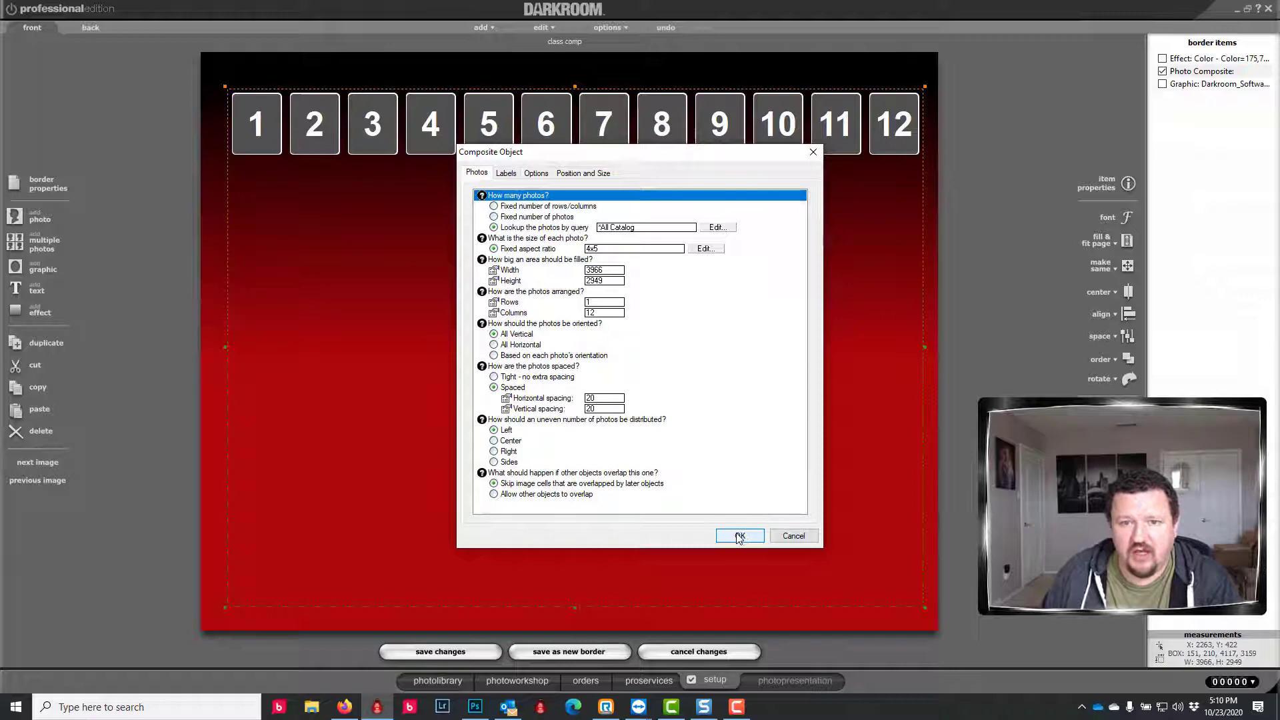
Turn on photo labels using '%filenameshort%' below each oval cell and apply
{"action": "left_click", "coordinate": [507, 174]}
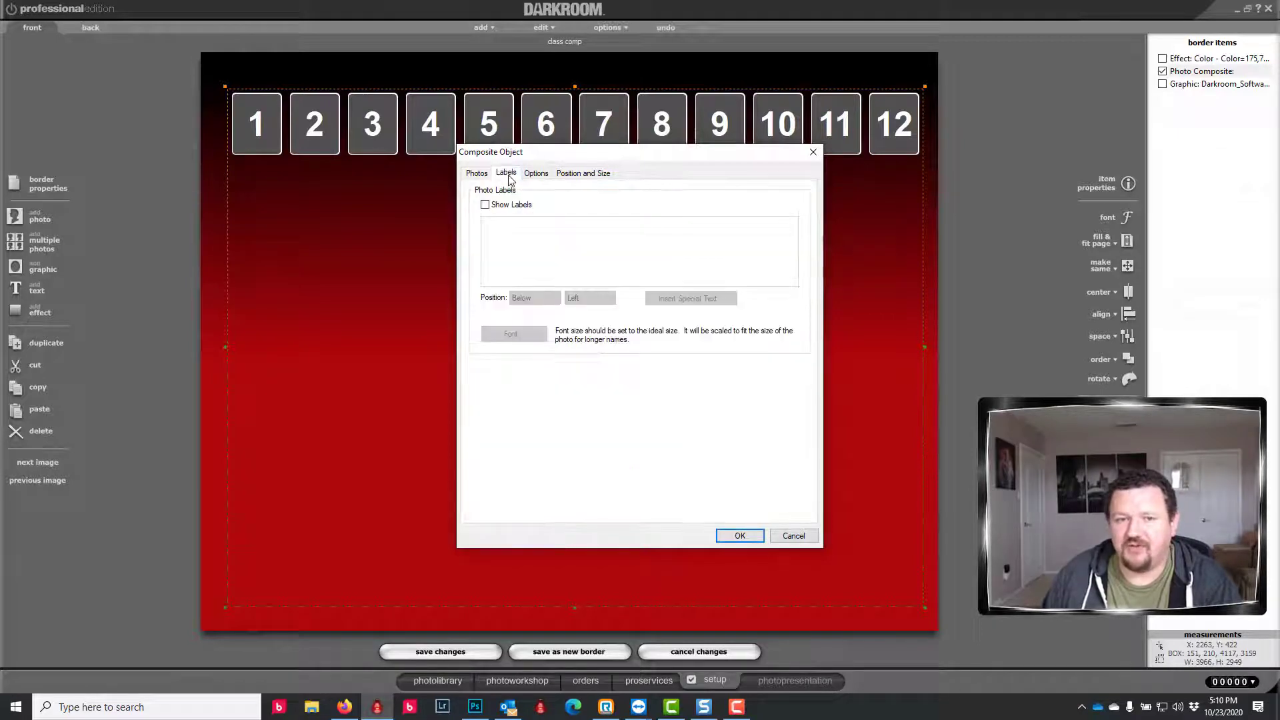
{"action": "left_click", "coordinate": [485, 206]}
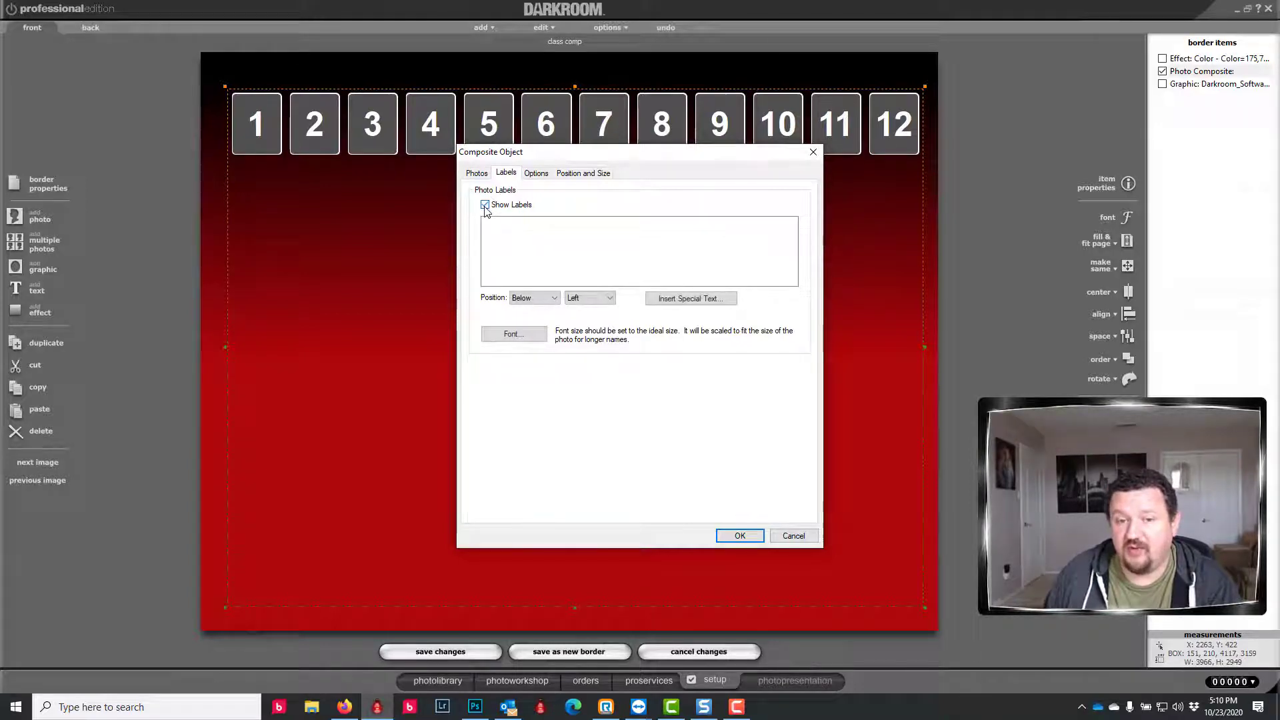
{"action": "left_click", "coordinate": [514, 226]}
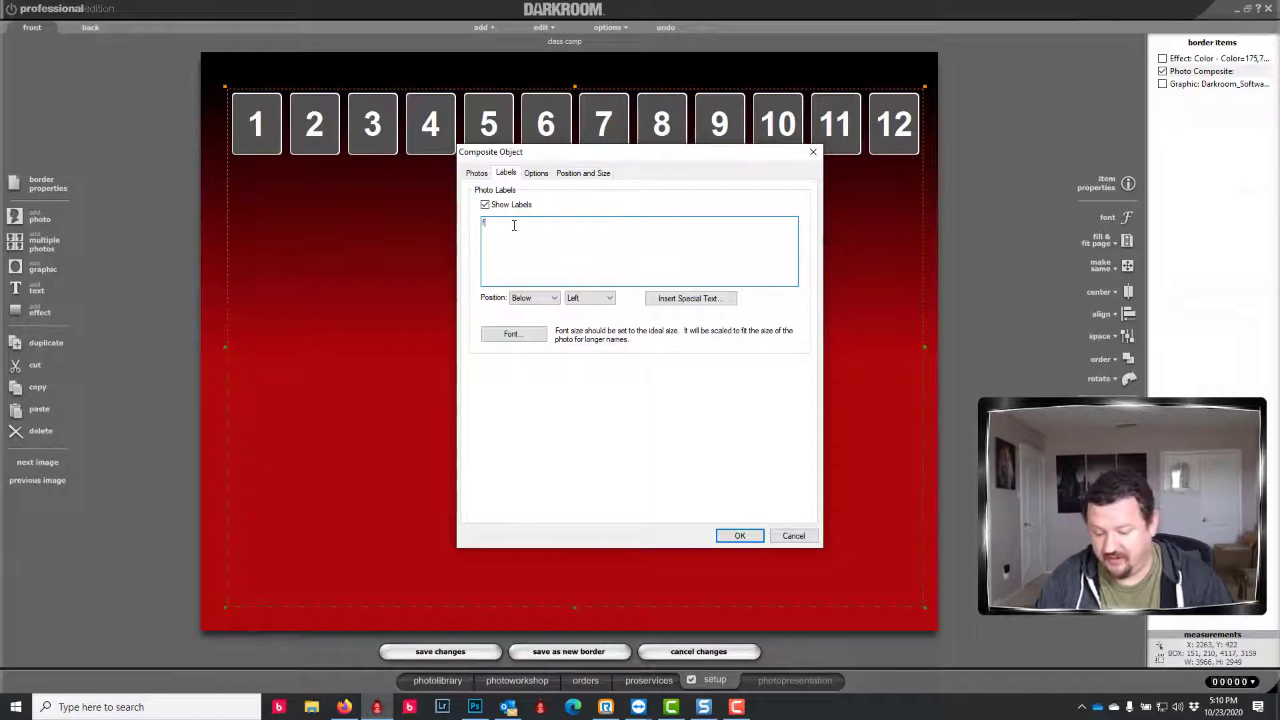
{"action": "type", "text": "%file"}
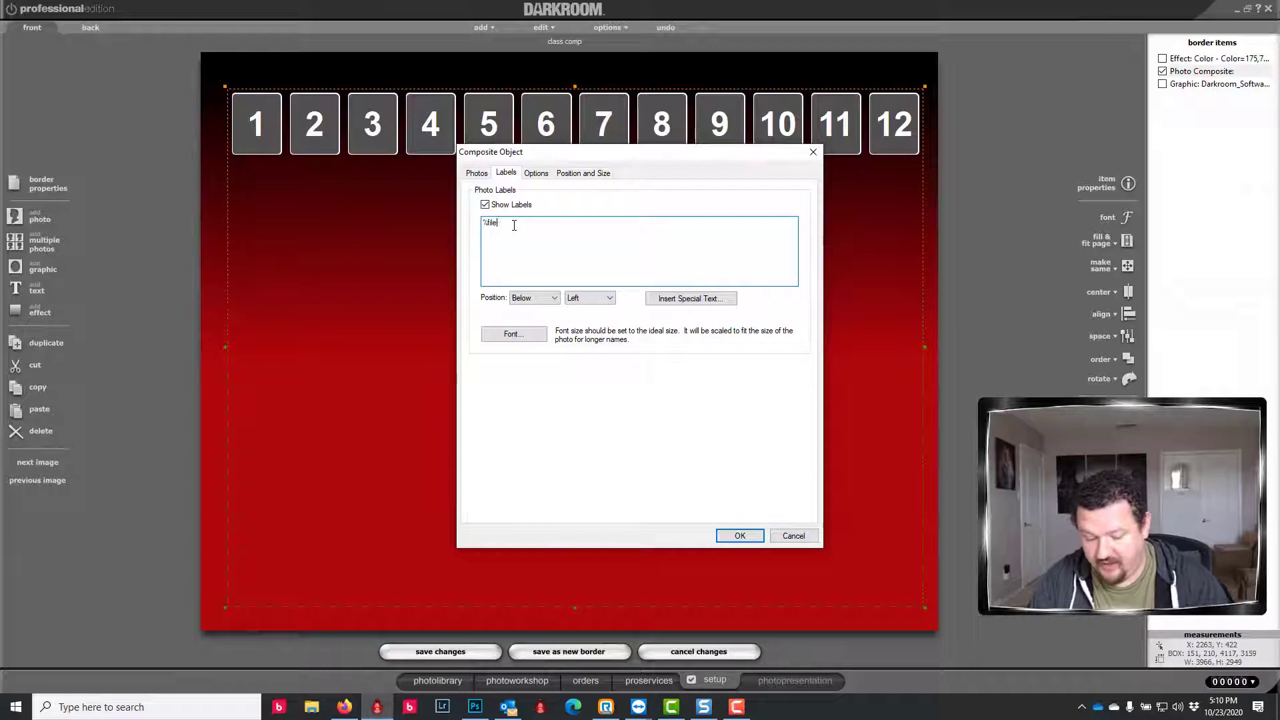
{"action": "type", "text": "nameshort%"}
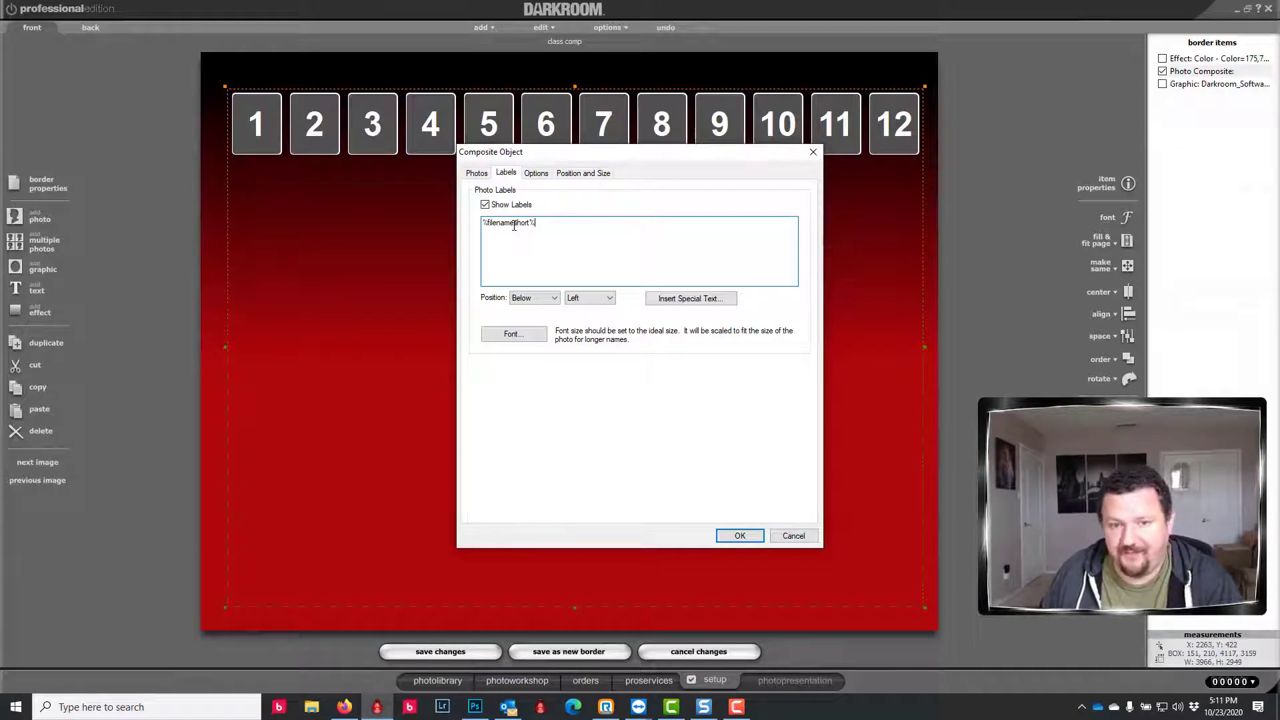
{"action": "left_click", "coordinate": [740, 536]}
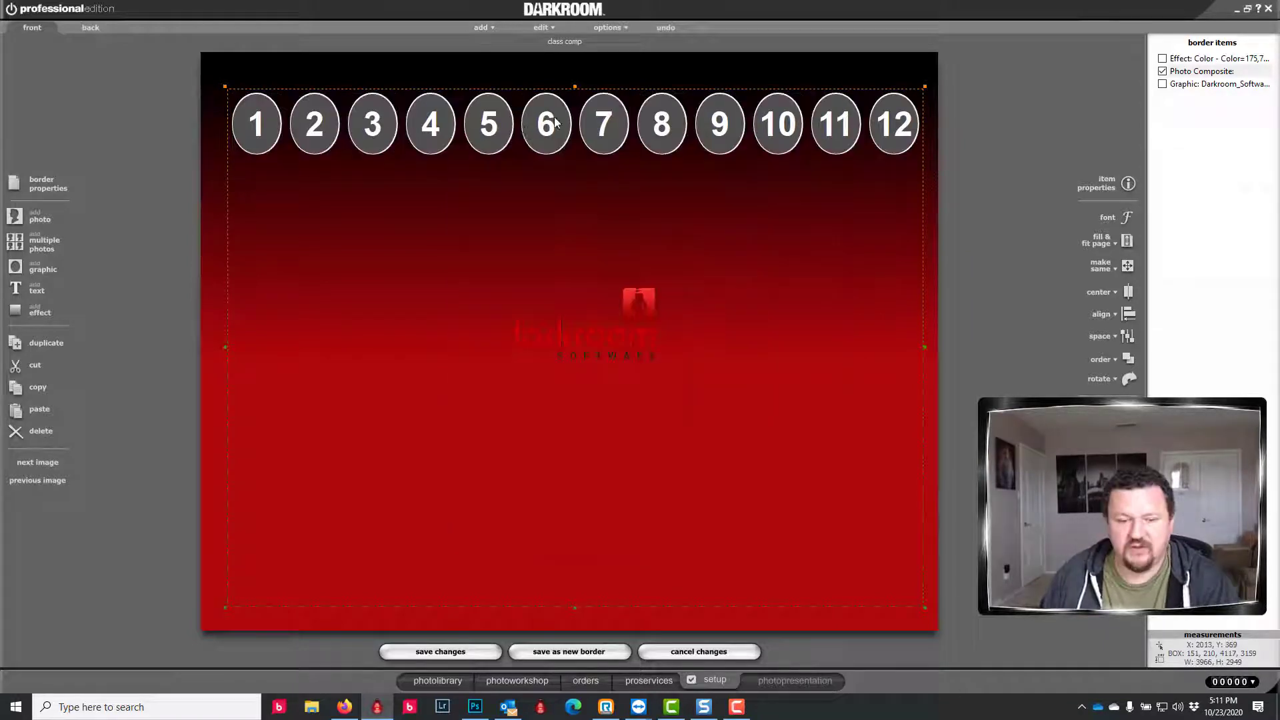
Save the class comp template and preview it as a photo border filled with Kids catalog photos
{"action": "left_click", "coordinate": [458, 651]}
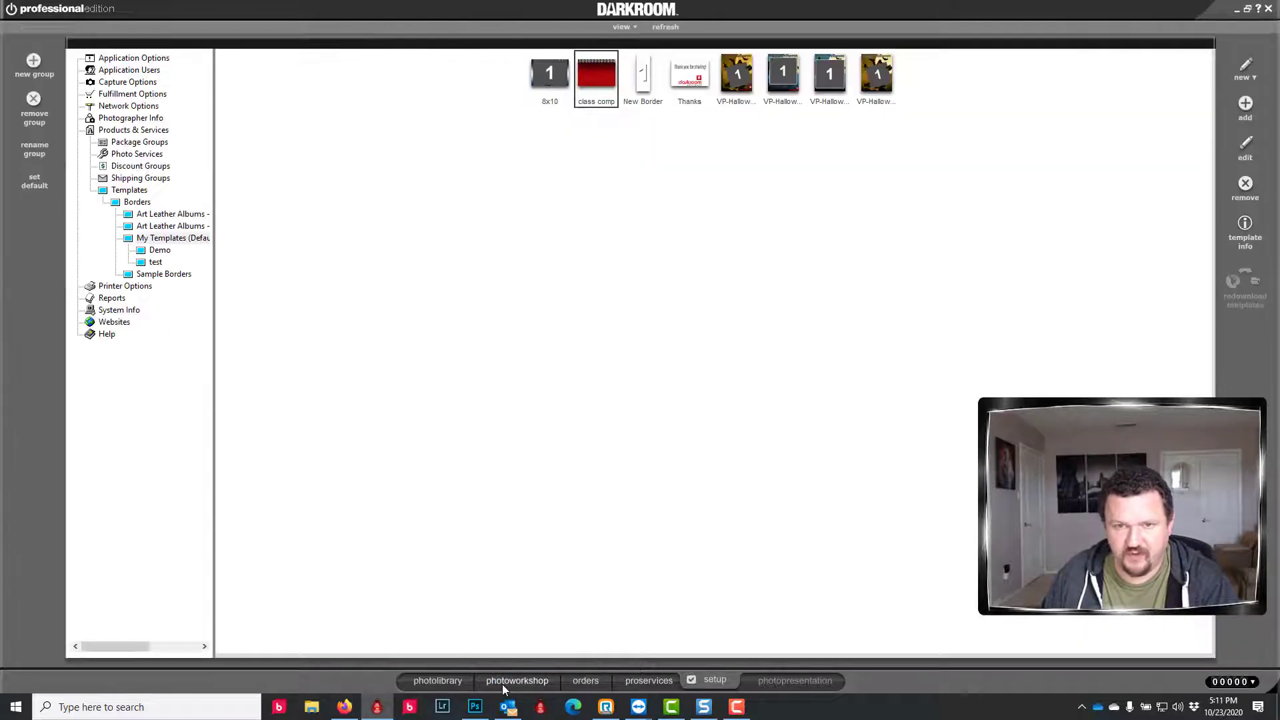
{"action": "left_click", "coordinate": [502, 681]}
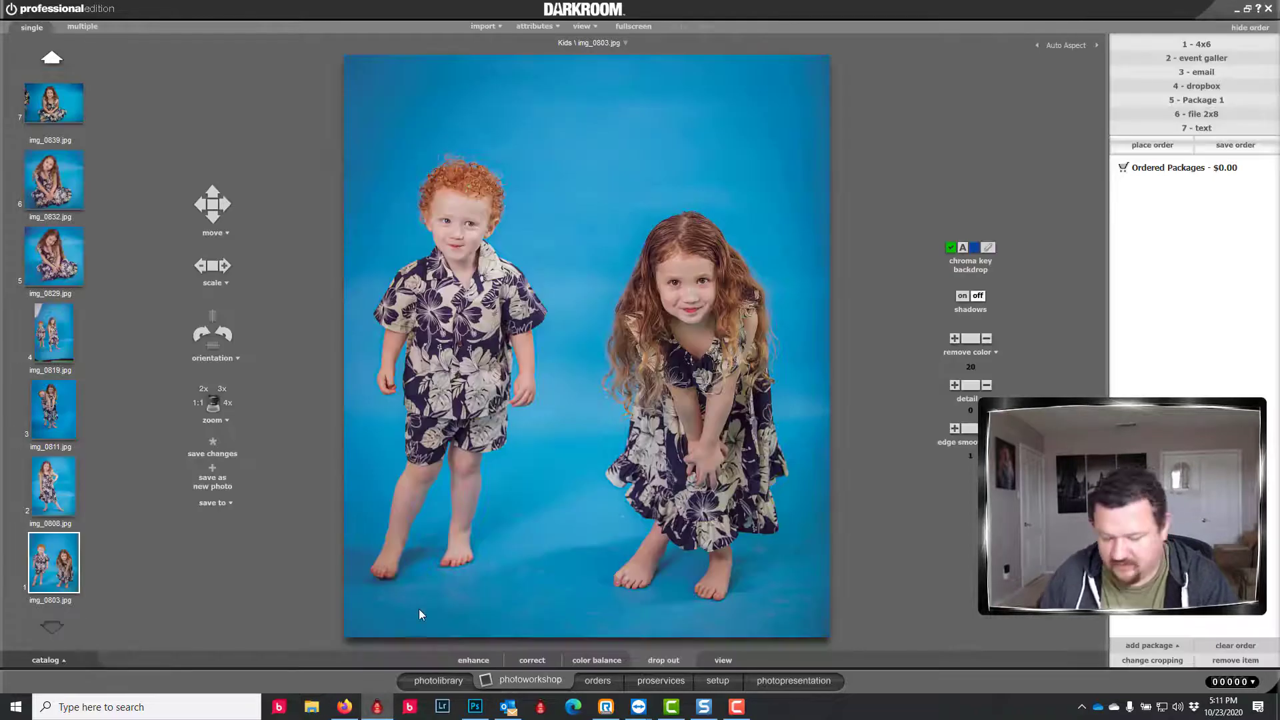
{"action": "left_click", "coordinate": [419, 610]}
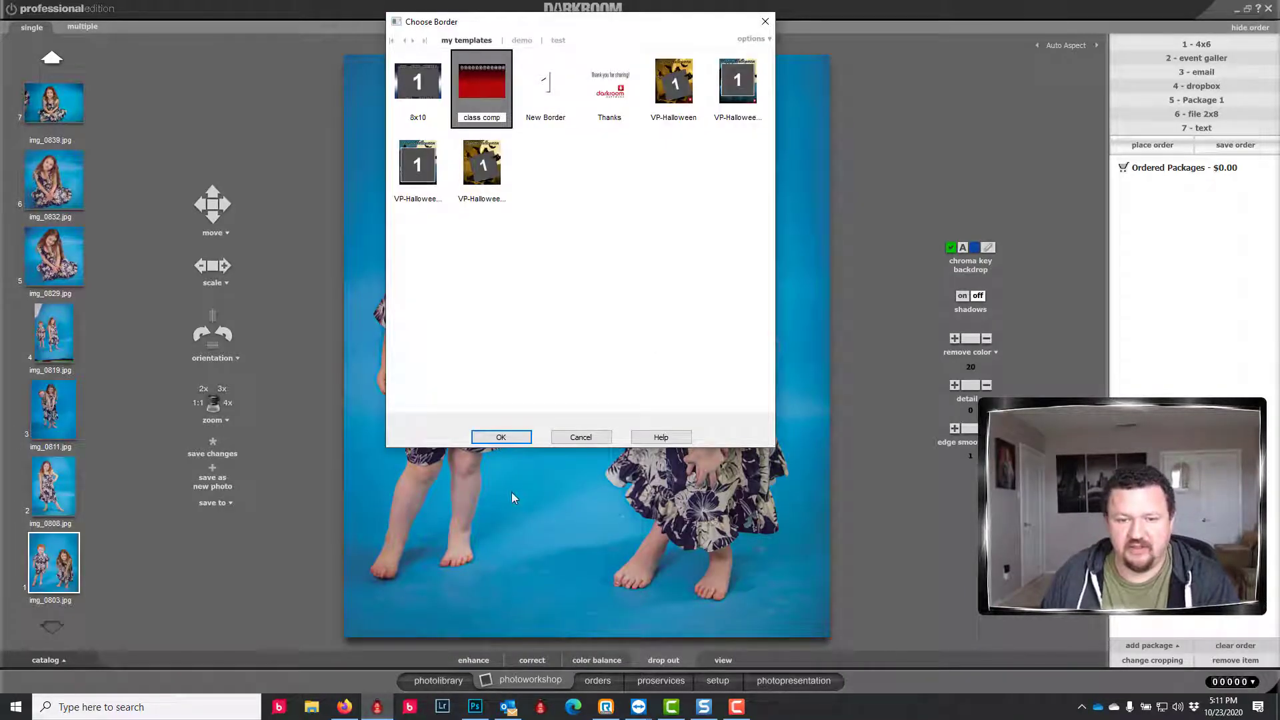
{"action": "left_click", "coordinate": [506, 438]}
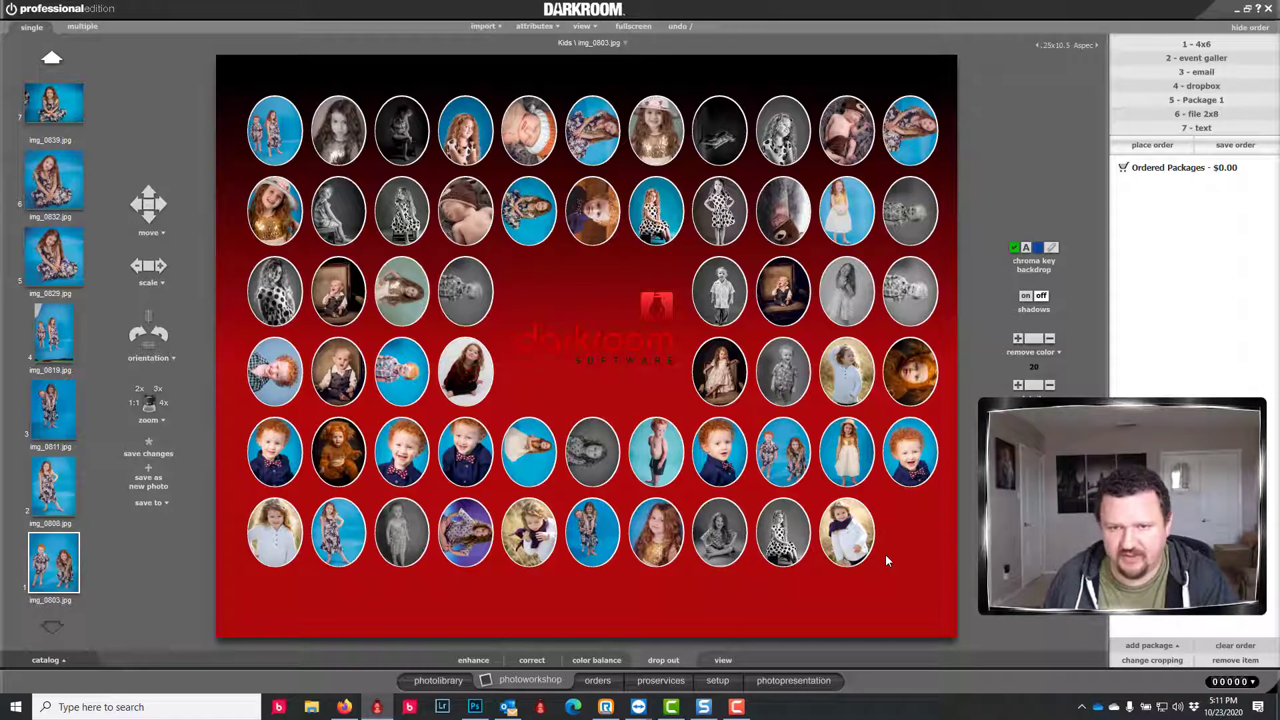
{"action": "key", "text": "ctrl+z"}
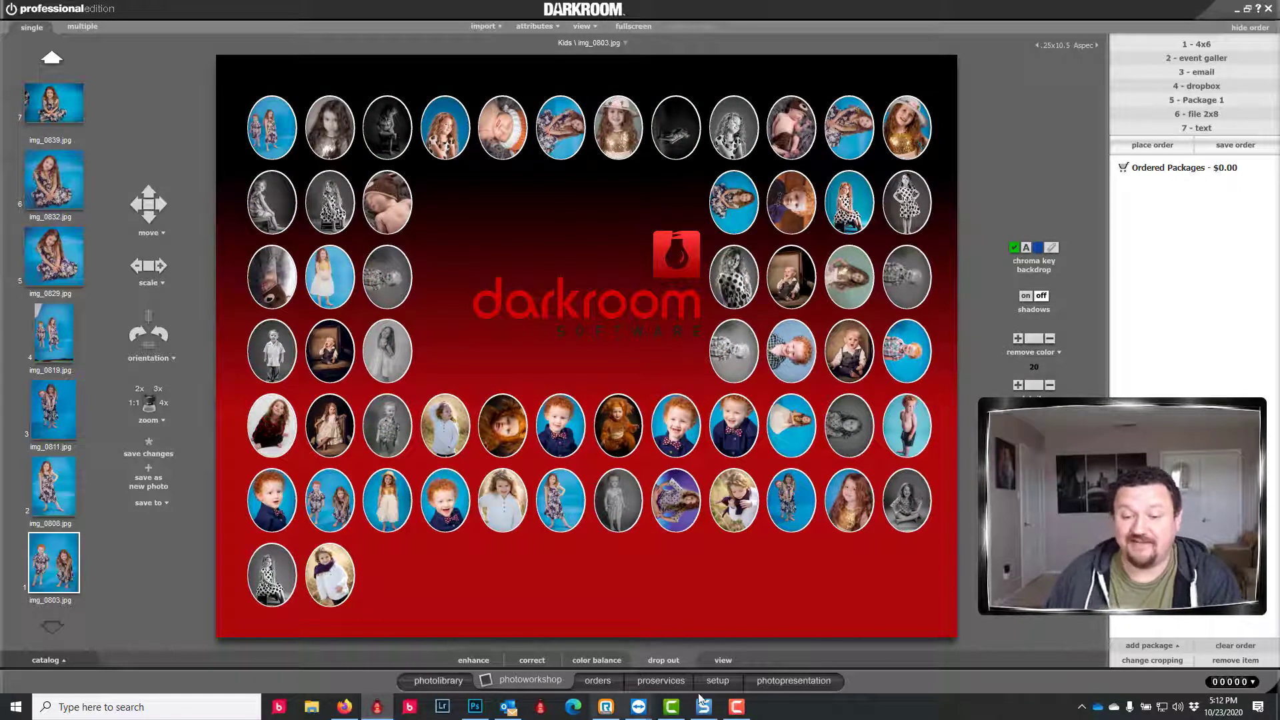
Reopen the class comp template from setup Templates > Borders in the border editor
{"action": "left_click", "coordinate": [710, 681]}
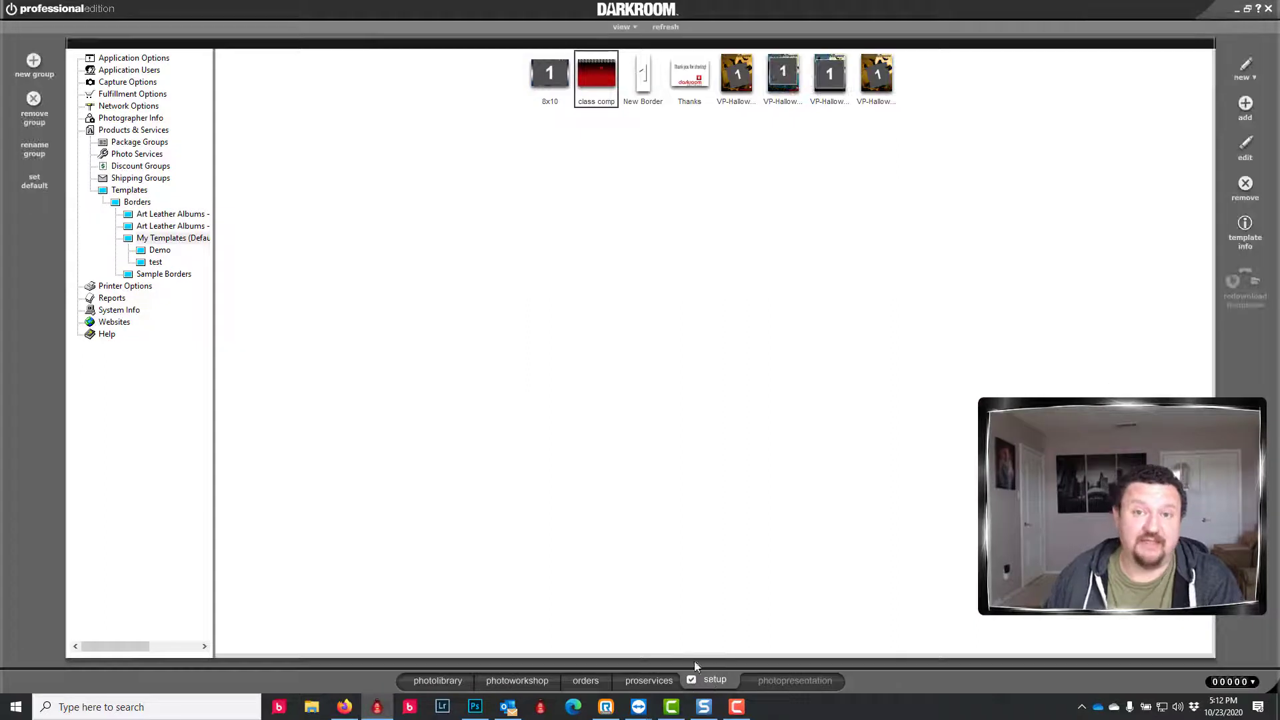
{"action": "double_click", "coordinate": [588, 70]}
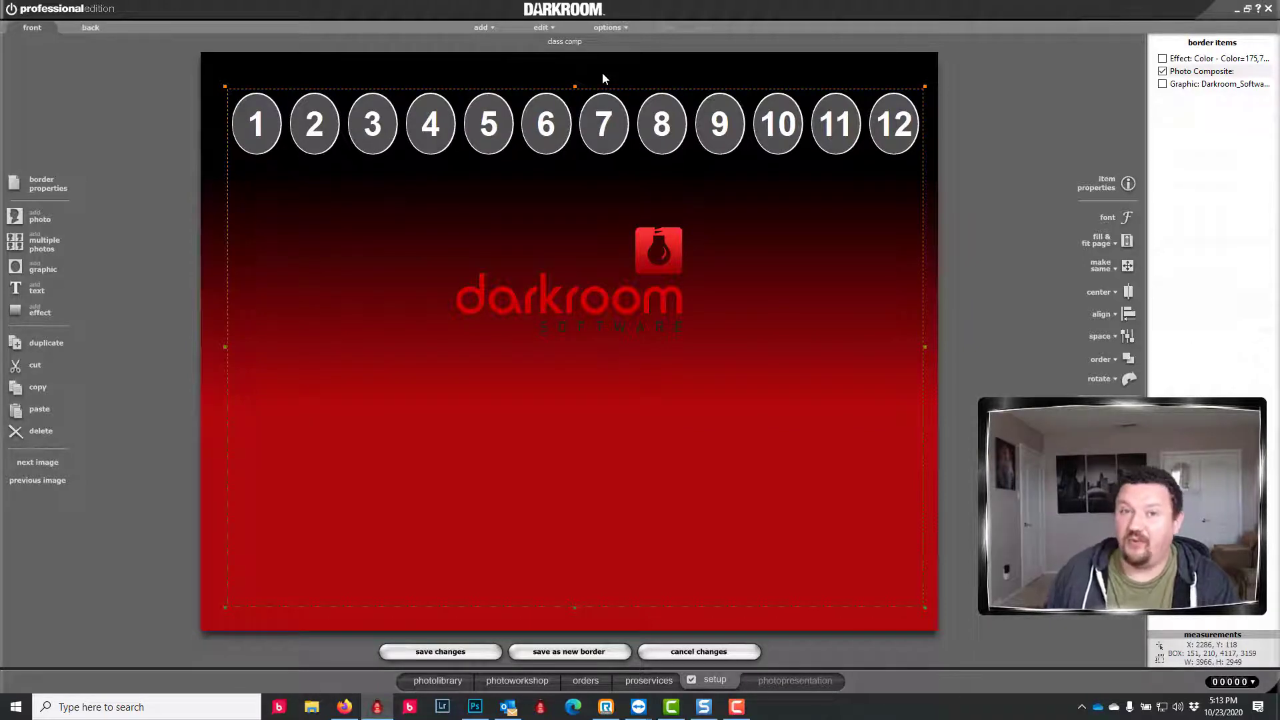
{"action": "left_click", "coordinate": [43, 192]}
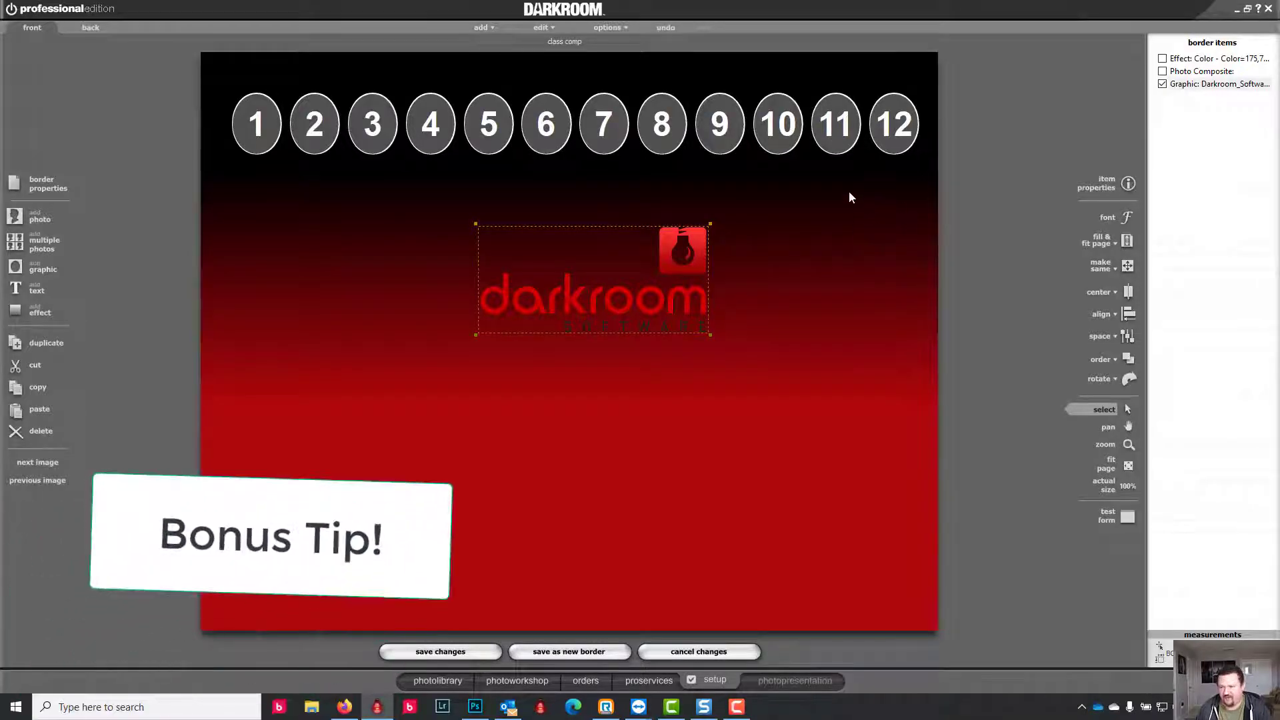
Centre the Darkroom logo horizontally on the class comp page, below the 12 ovals
{"action": "left_click", "coordinate": [1127, 290]}
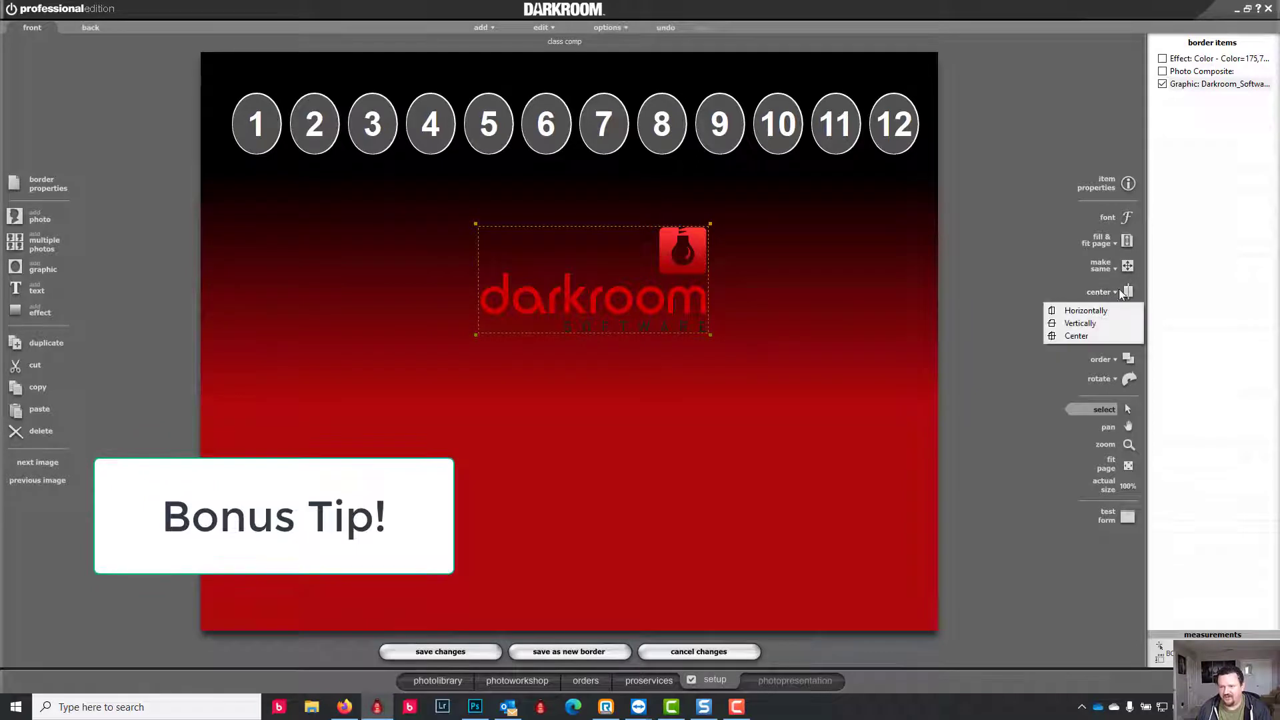
{"action": "left_click", "coordinate": [1069, 310]}
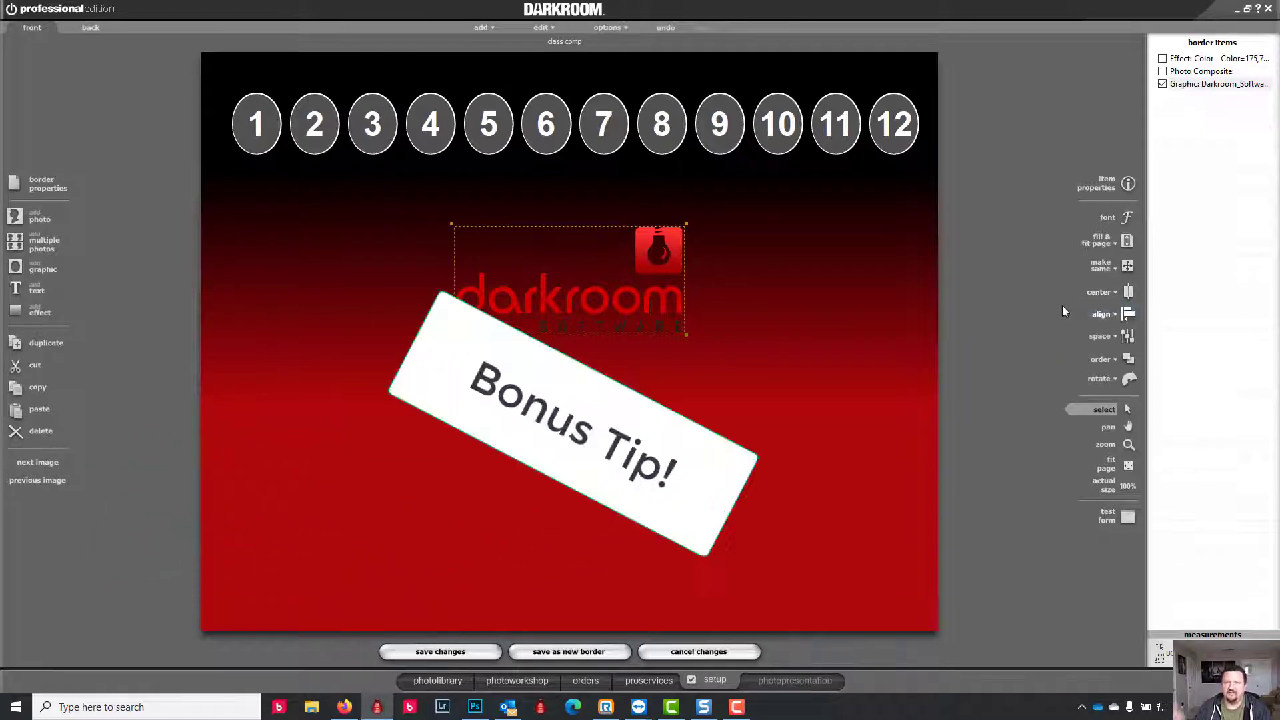